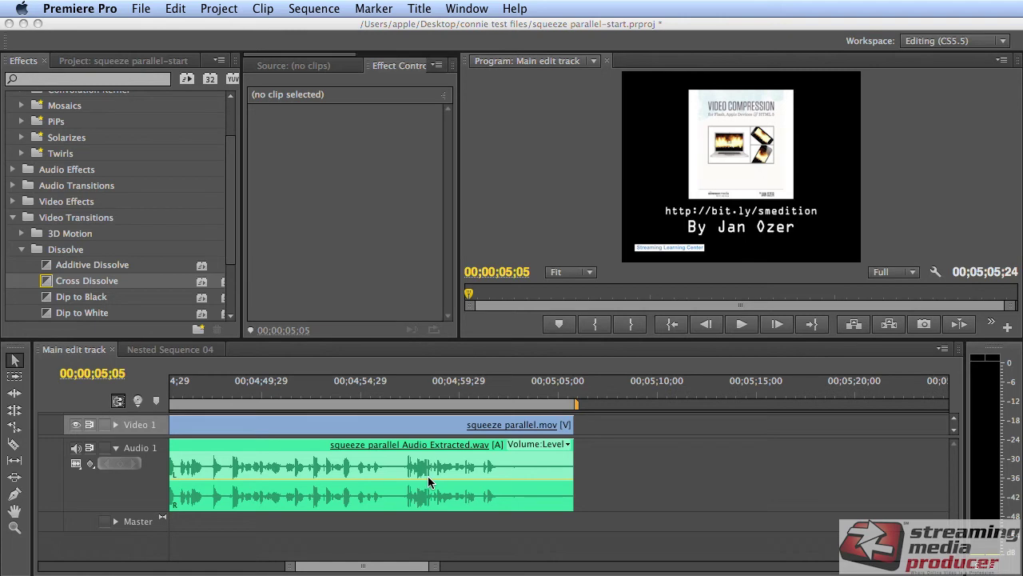
Step: Play to 00;05;02;02 and trim squeeze parallel.mov and its linked audio back near that point
left_click(398, 391)
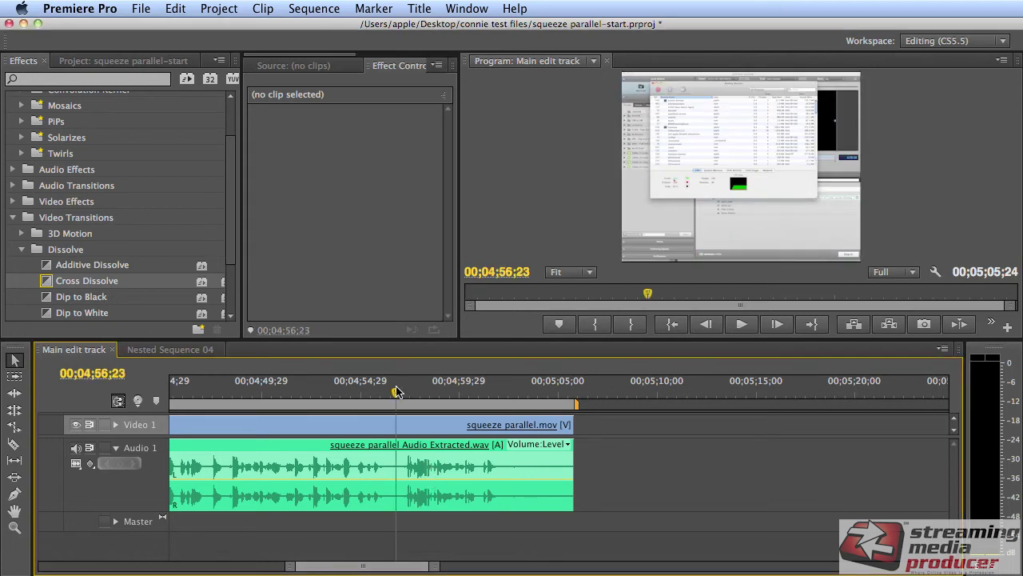
key("space")
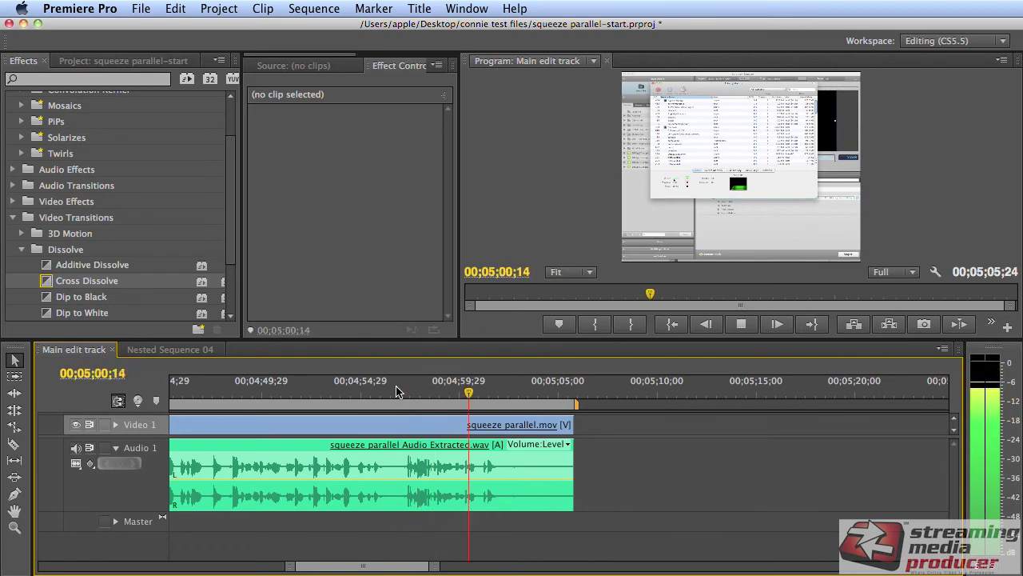
key("space")
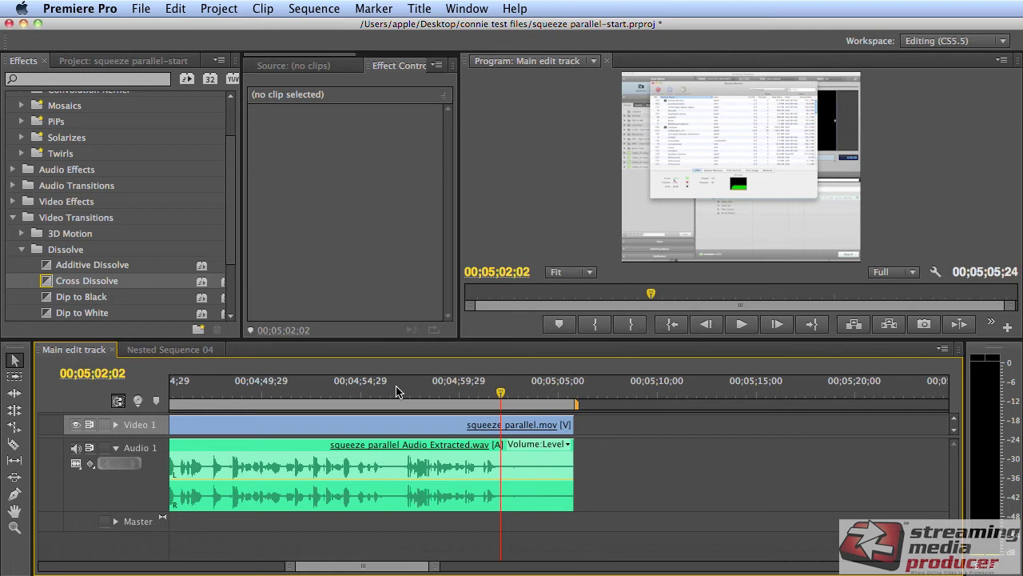
left_click(444, 429)
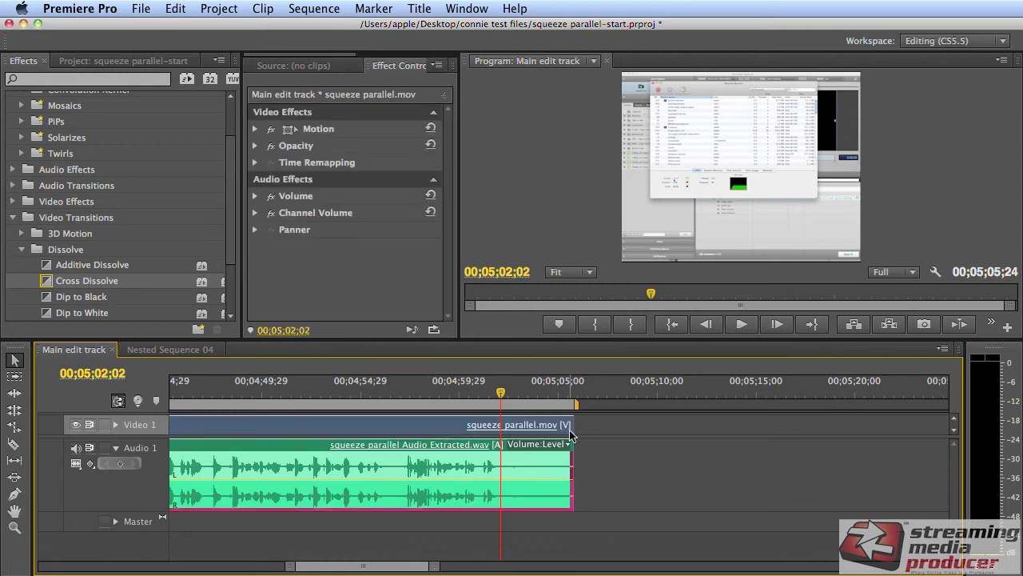
left_click(547, 459, "super")
left_click_drag(571, 466, 547, 468)
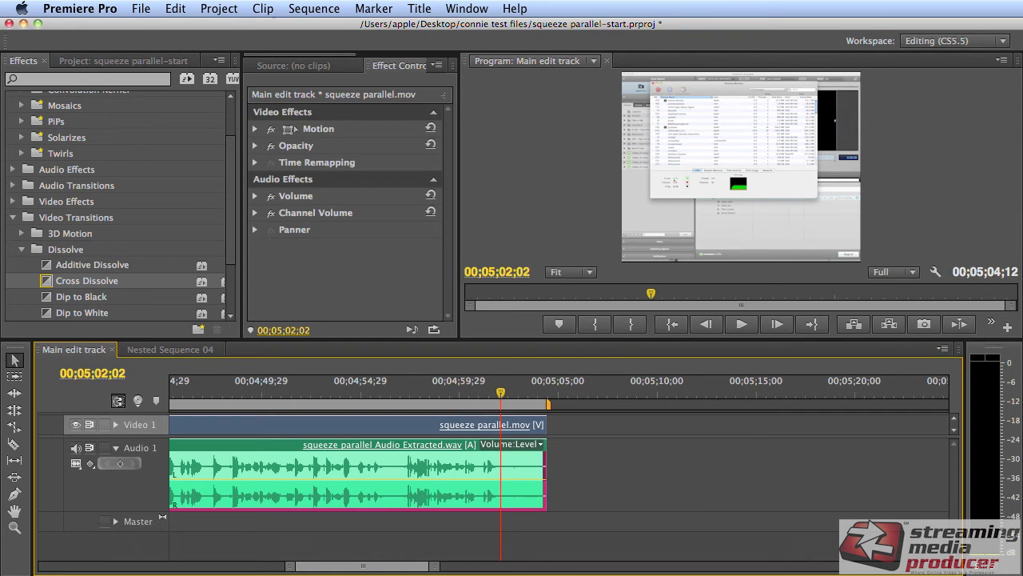
Step: Unlink squeeze parallel.mov from its audio, trim the audio's end by 00;00;06;01, and adjust the video's out point
left_click(263, 8)
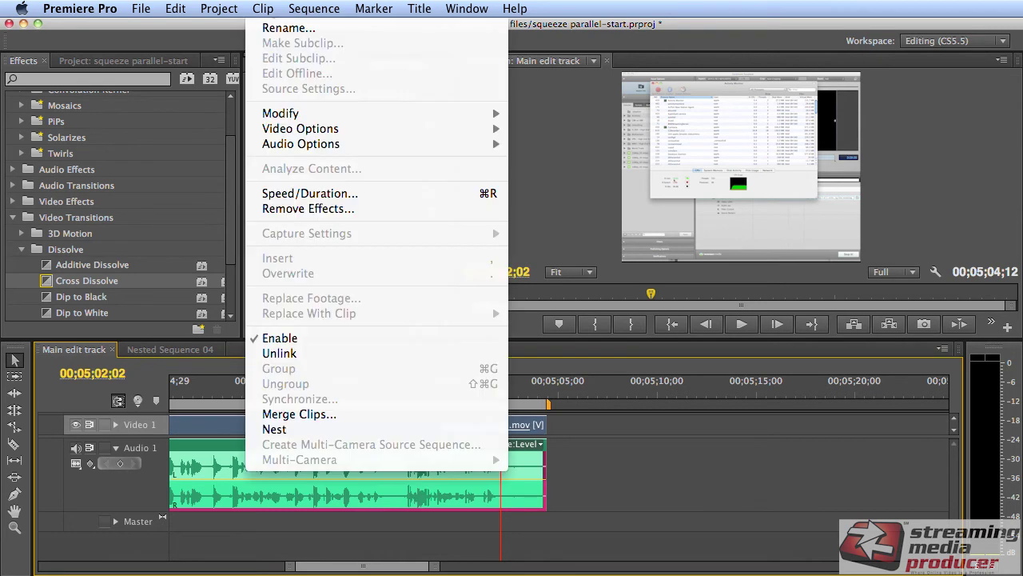
left_click(313, 353)
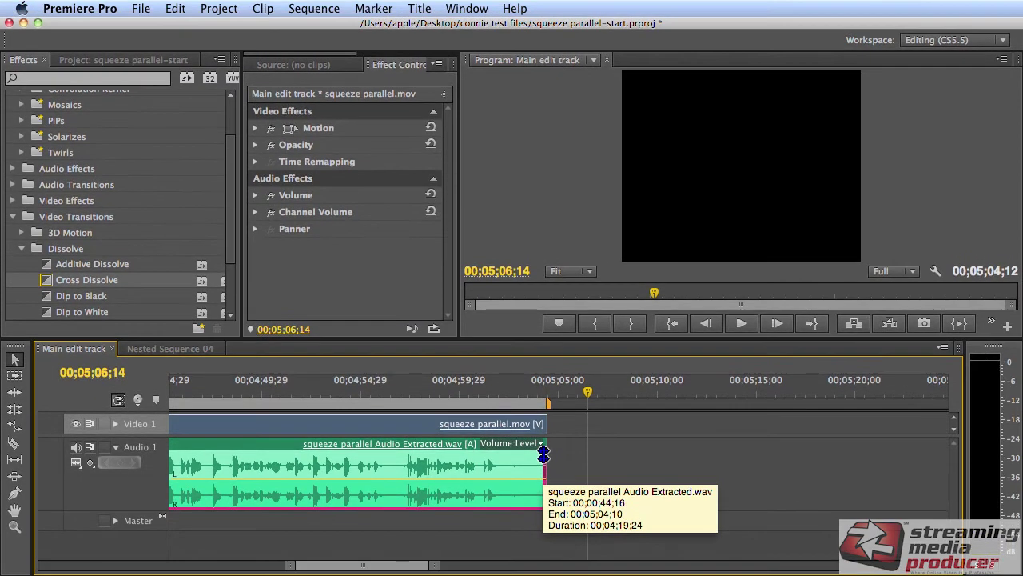
left_click_drag(543, 451, 393, 456)
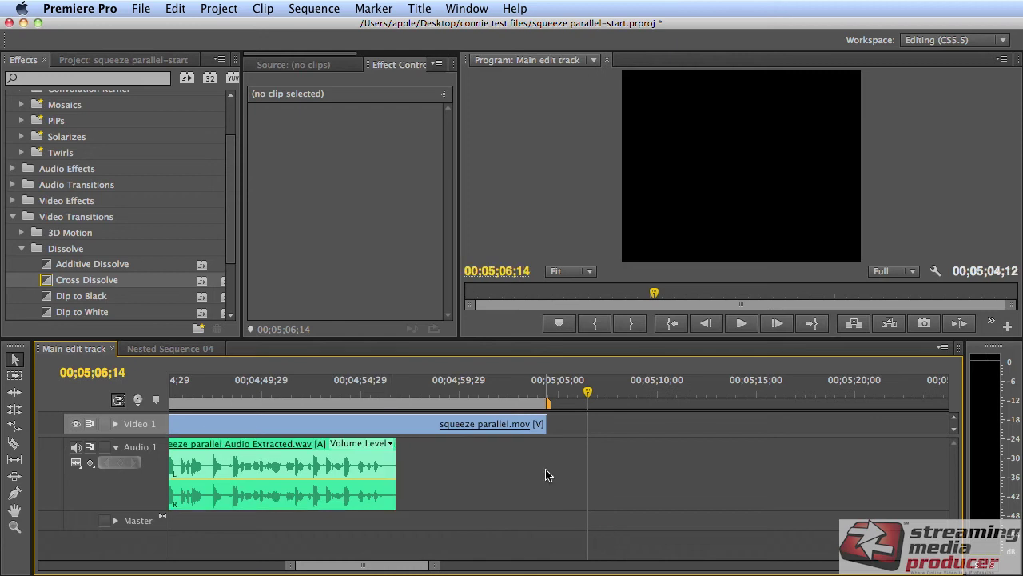
left_click_drag(544, 424, 544, 424)
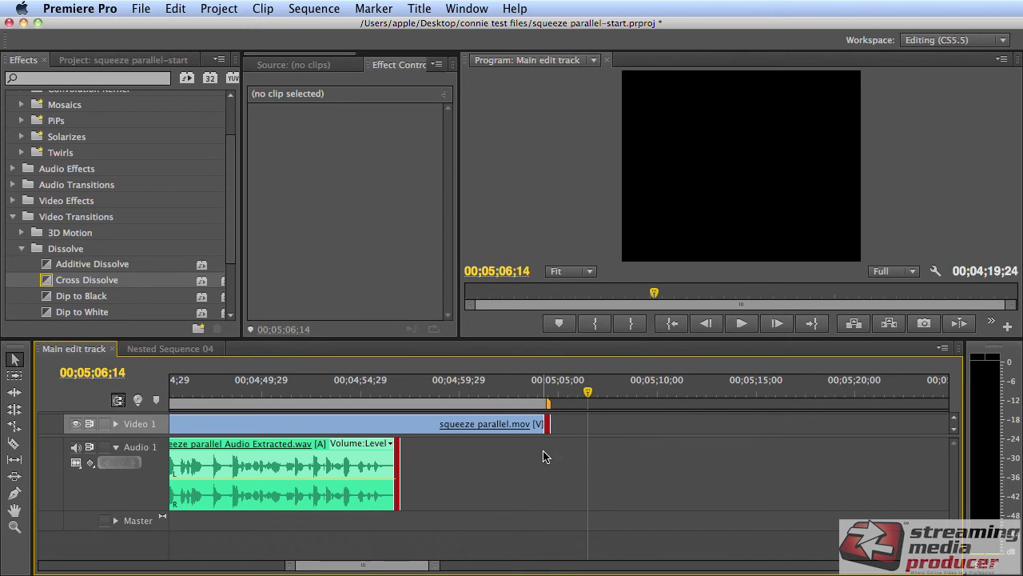
Step: Drop patch.wav from the Project bin onto Audio 1 after the extracted audio, spanning 00;04;56;23–00;05;05;20
left_click(543, 457)
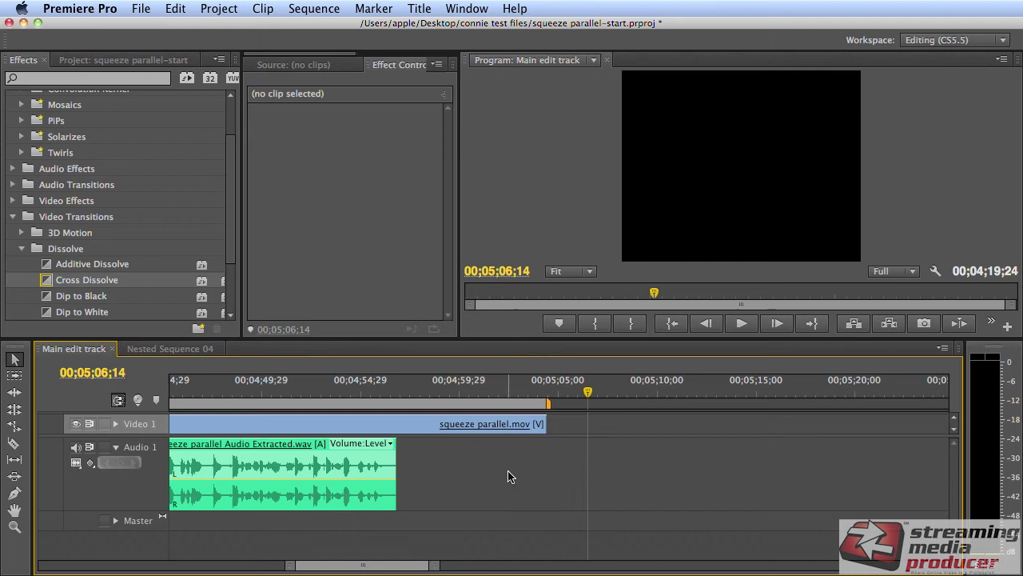
left_click(90, 60)
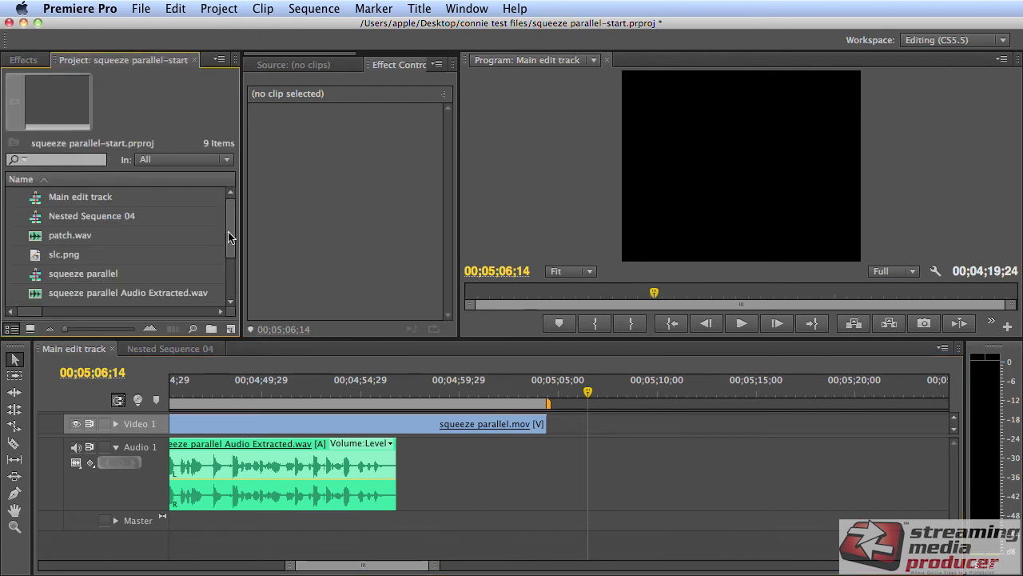
left_click_drag(232, 238, 229, 251)
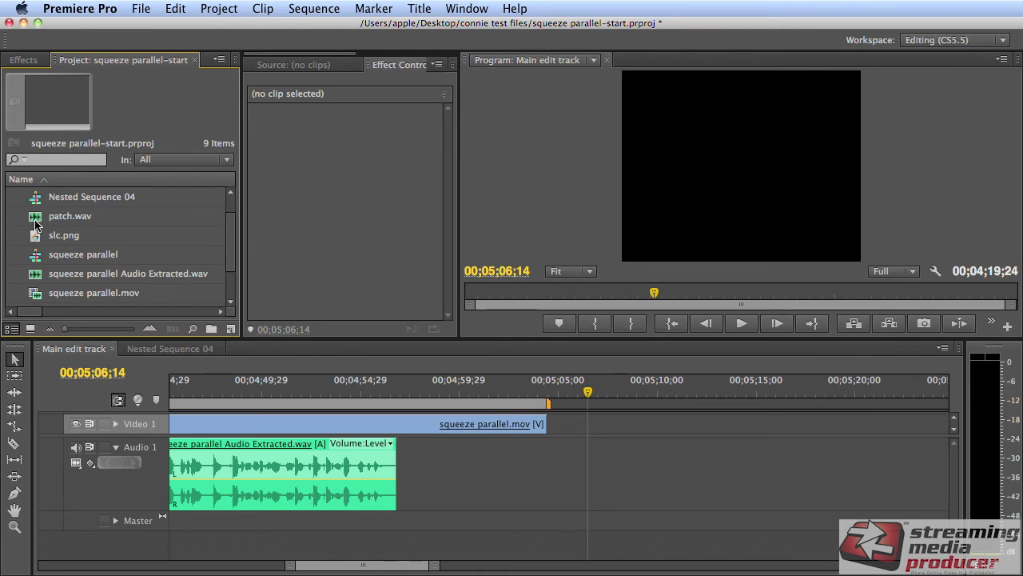
left_click_drag(33, 220, 404, 465)
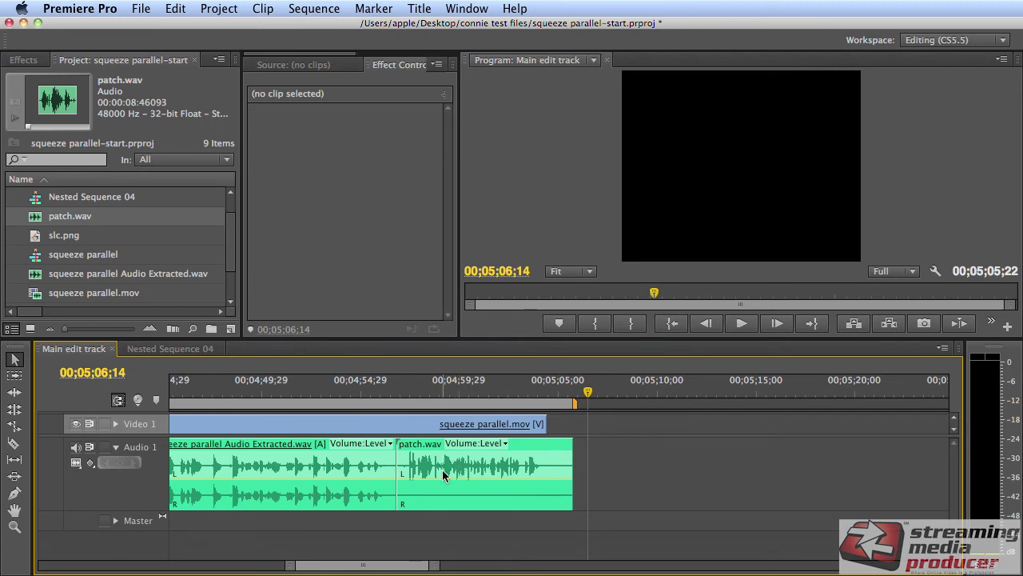
mouse_move(444, 471)
left_click(336, 391)
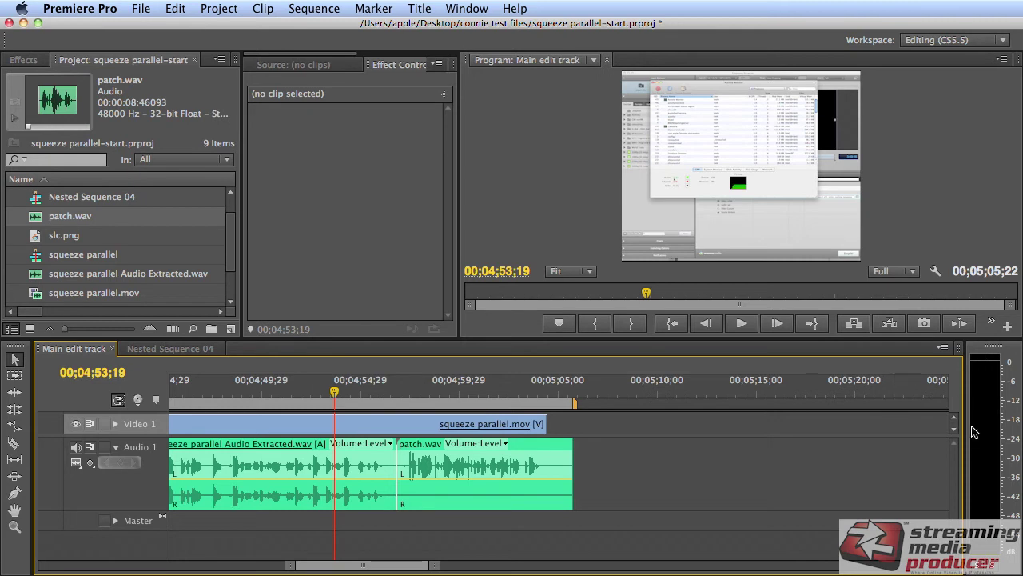
key("space")
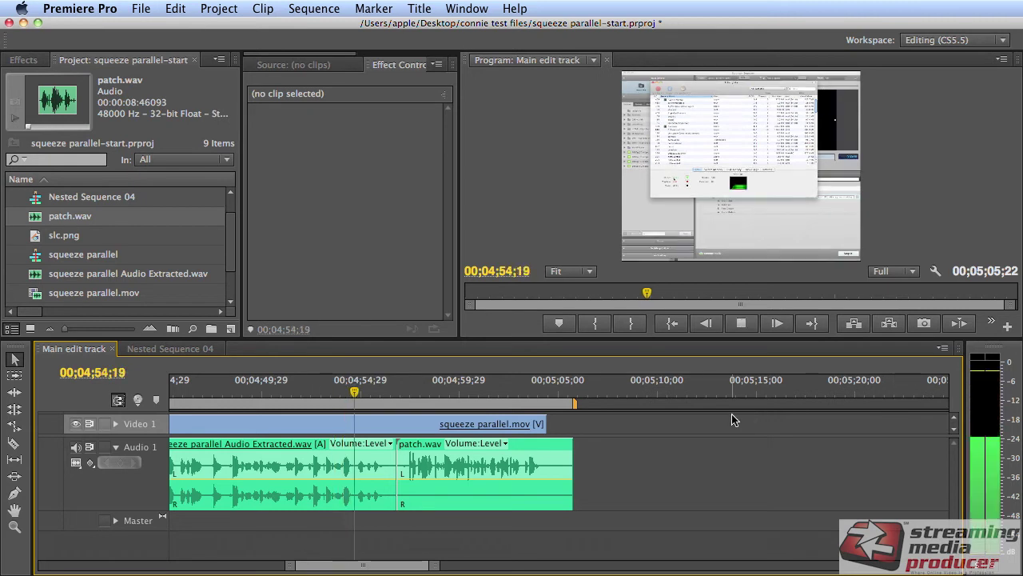
key("space")
left_click(418, 389)
key("space")
key("space")
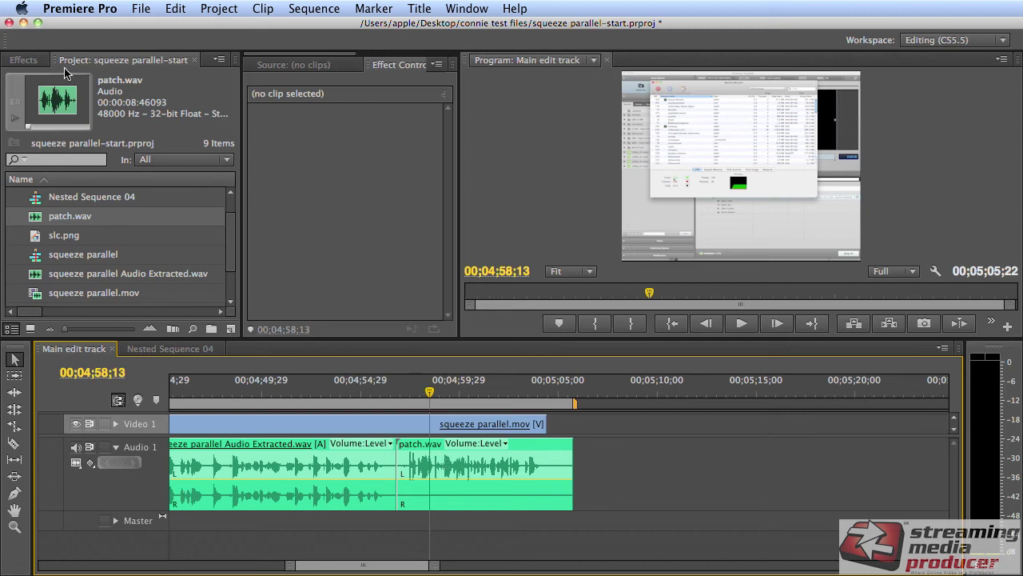
left_click(24, 59)
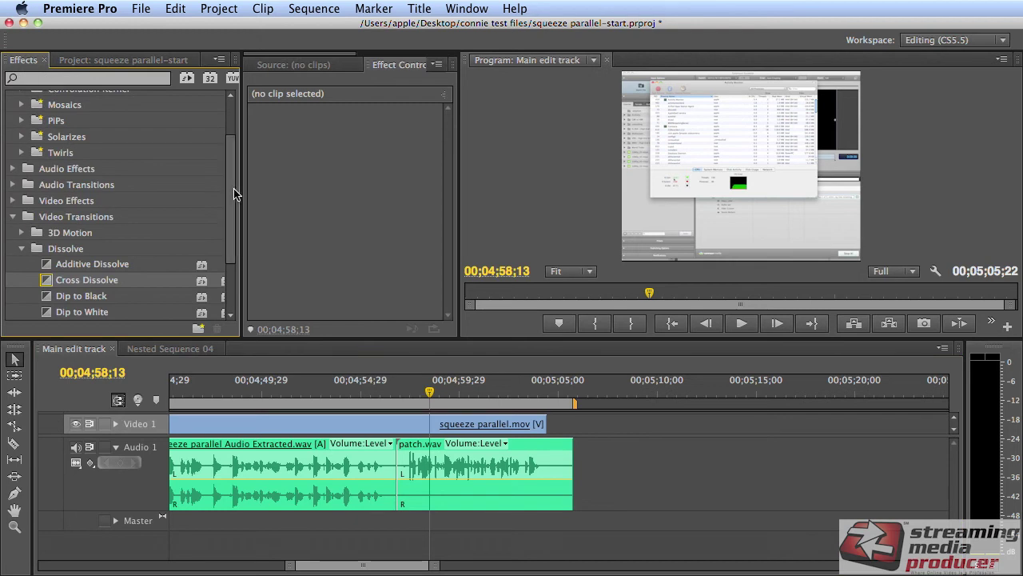
left_click_drag(234, 194, 235, 241)
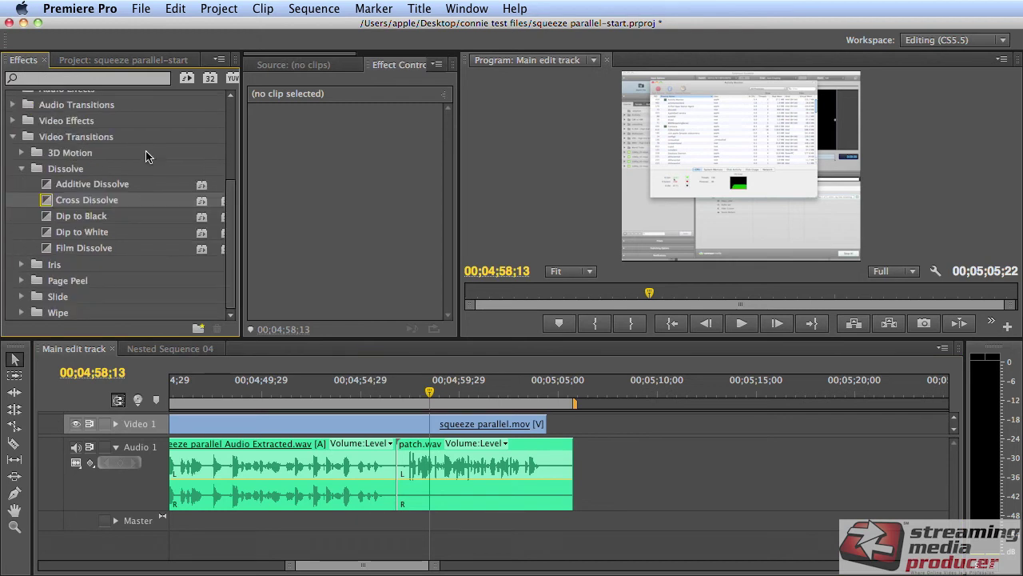
left_click(13, 137)
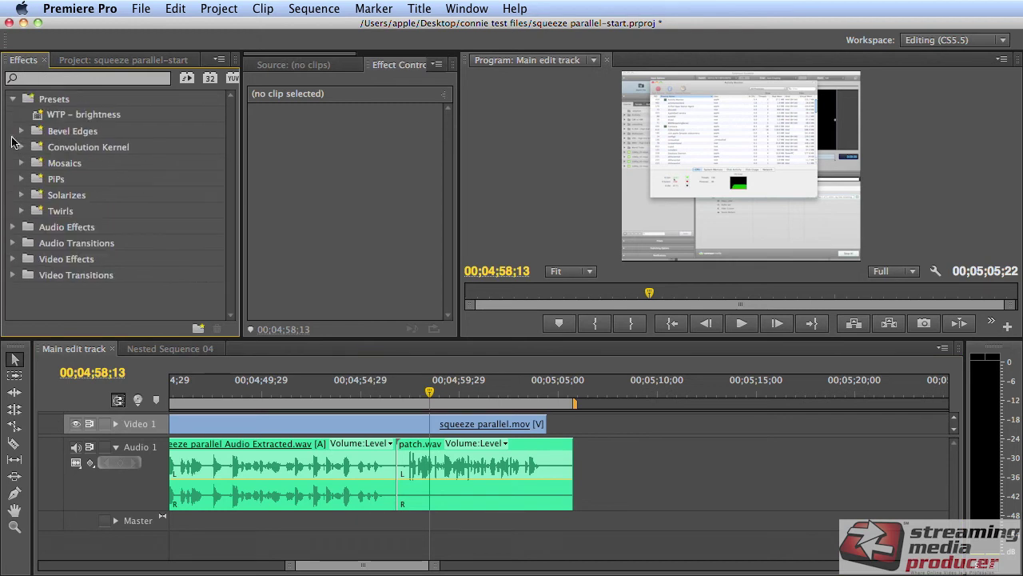
left_click(13, 227)
scroll(94, 240, "down", 3)
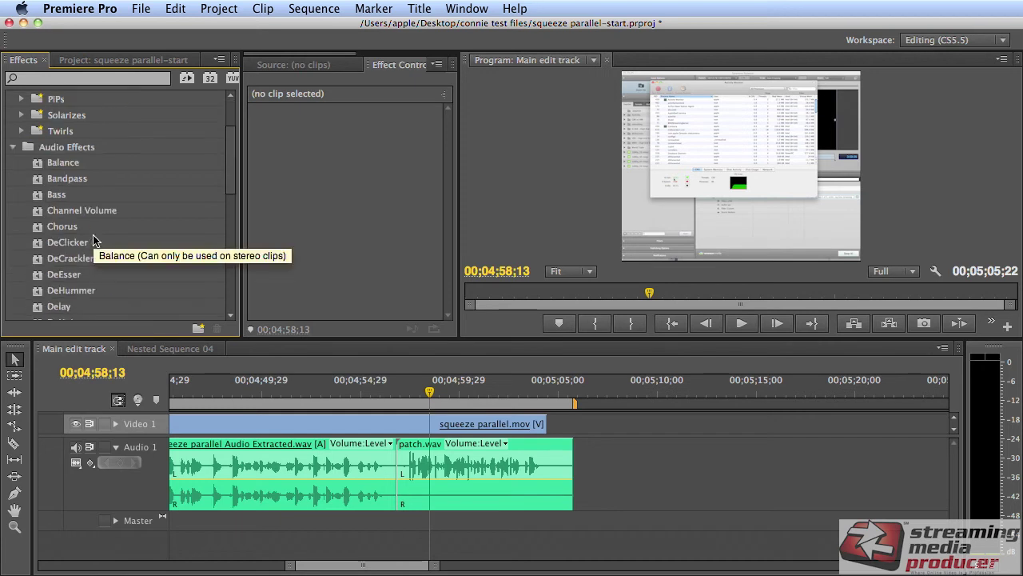
scroll(72, 232, "down", 6)
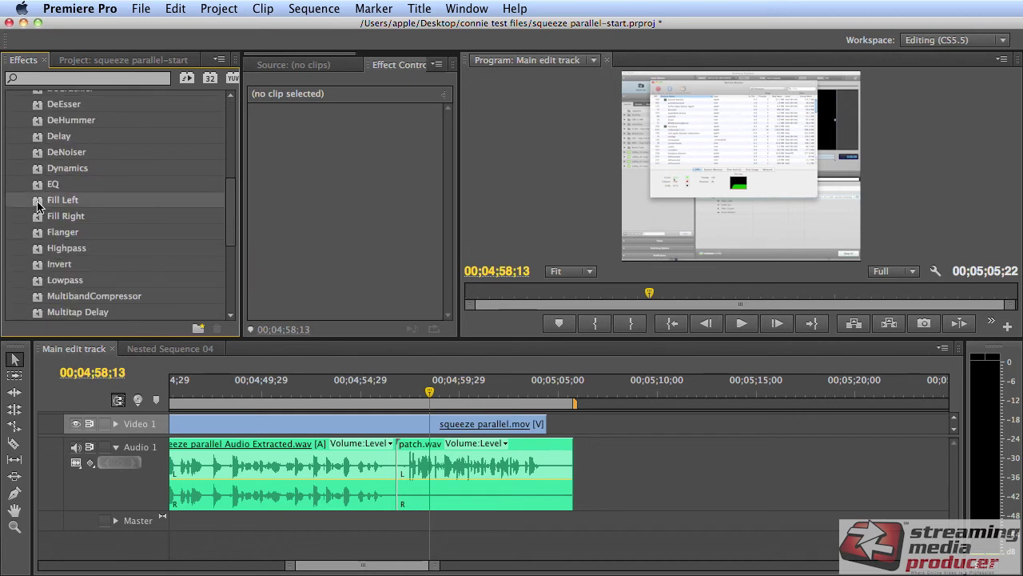
left_click_drag(38, 206, 469, 468)
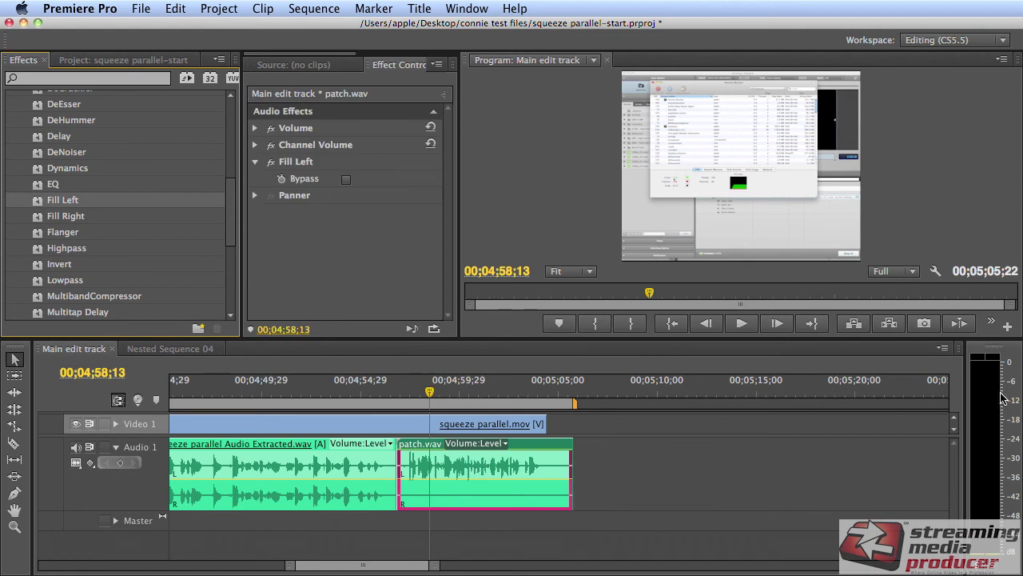
left_click(430, 394)
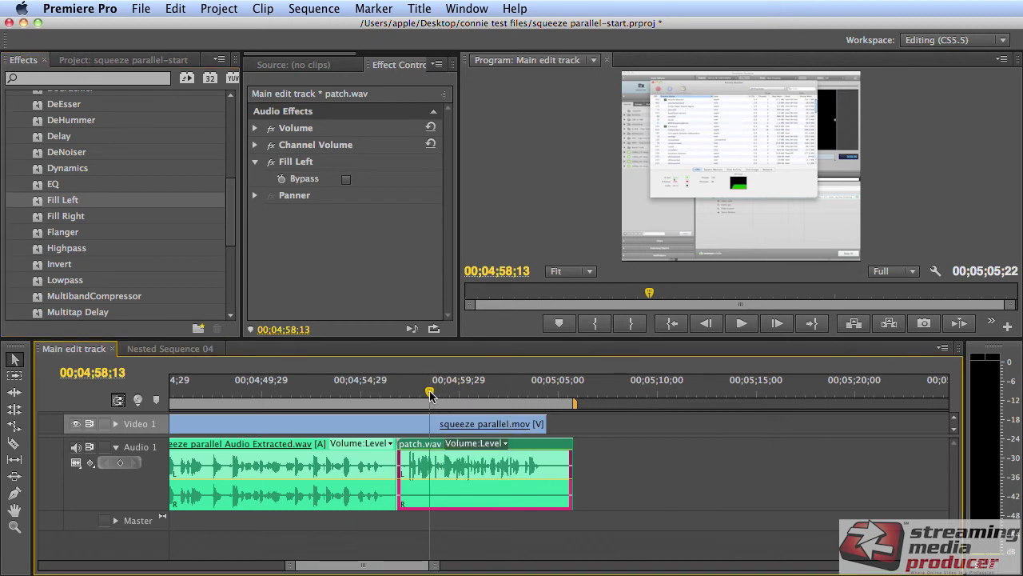
key("space")
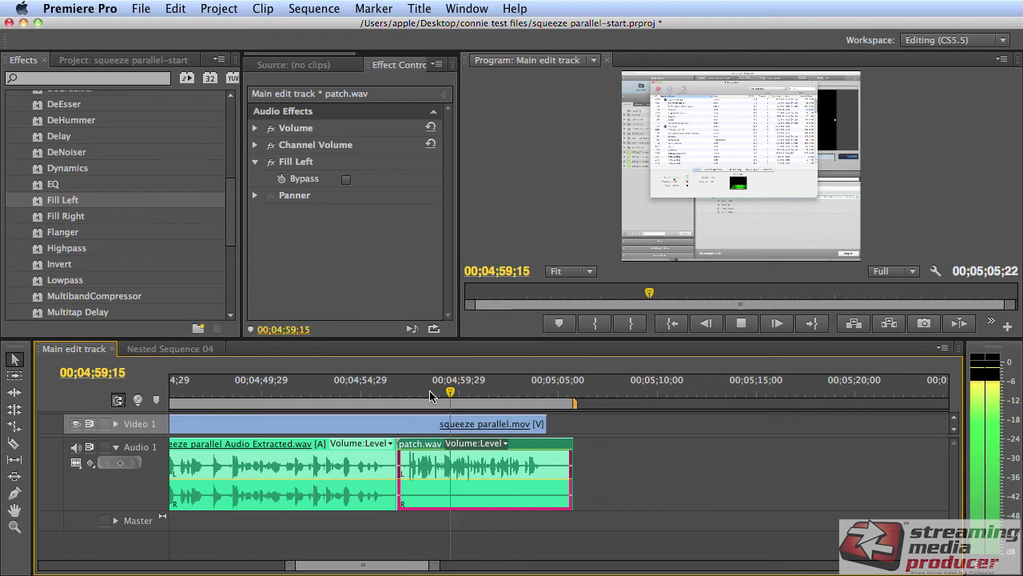
key("space")
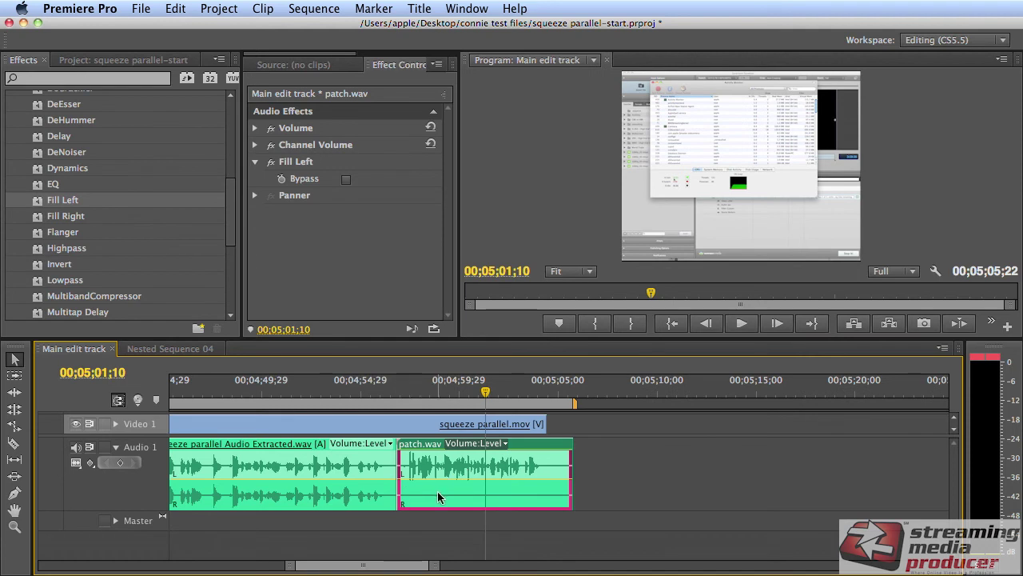
Step: Scroll to 00;00;00;00, enlarge the video tracks to show slc.png, and preview Title 01 and Title 02
mouse_move(438, 497)
left_click_drag(389, 572, 70, 572)
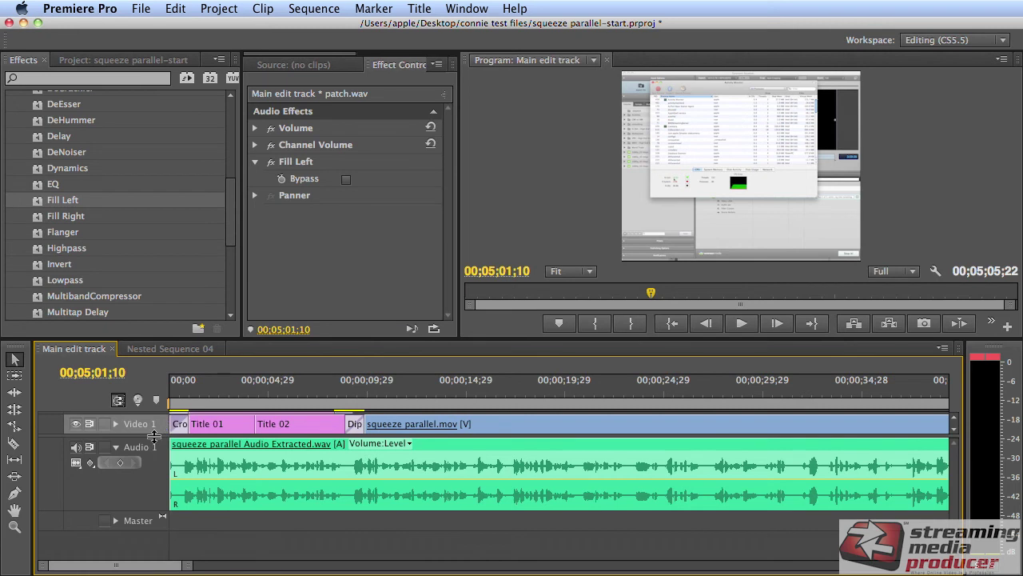
left_click_drag(153, 435, 155, 463)
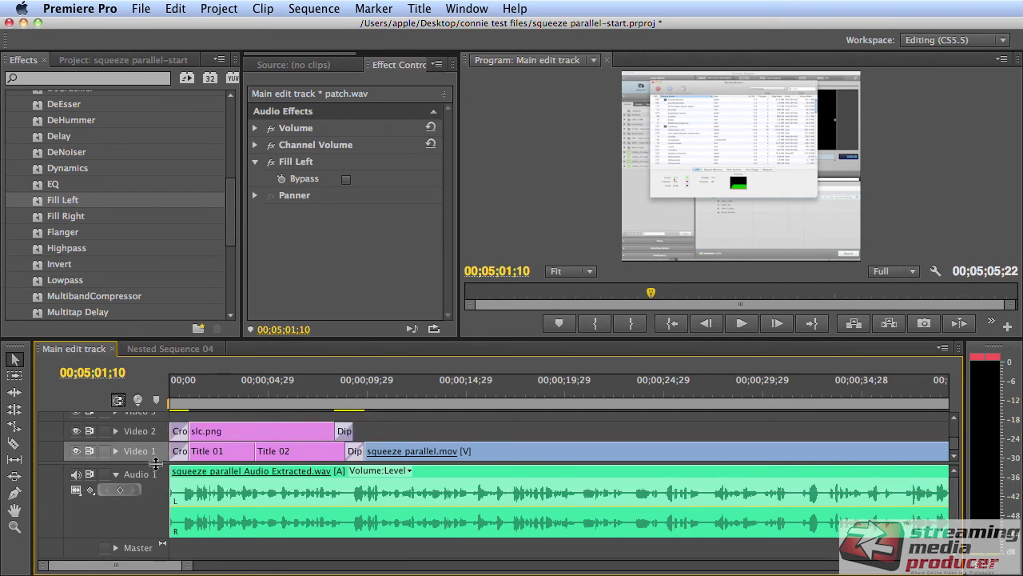
left_click(210, 390)
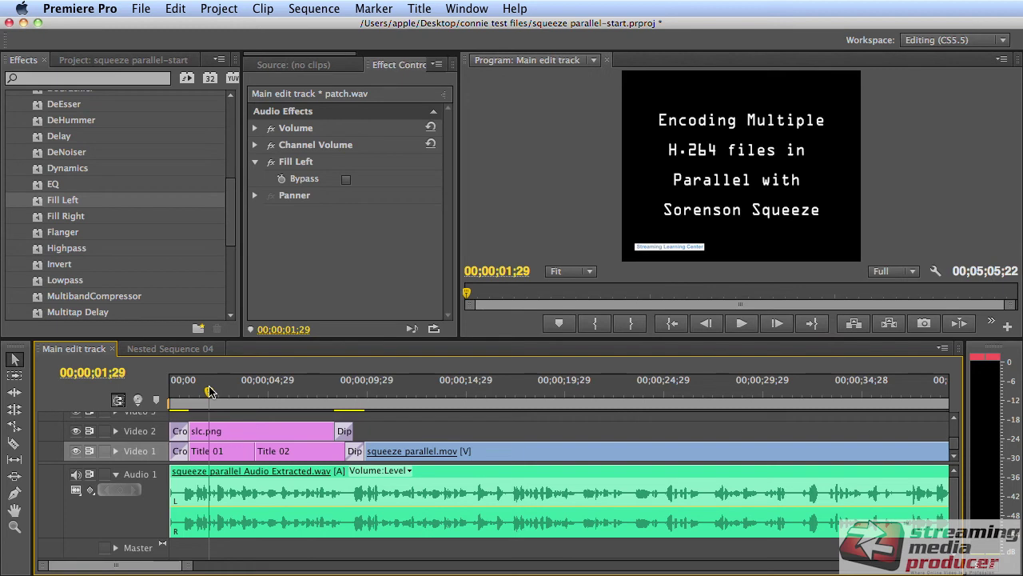
left_click(296, 388)
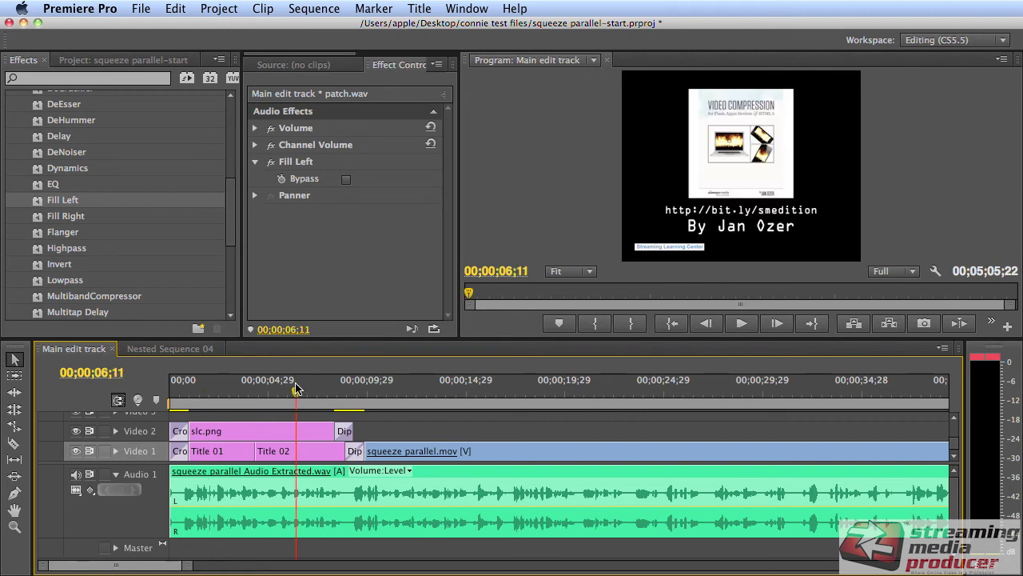
mouse_move(288, 456)
left_click(178, 389)
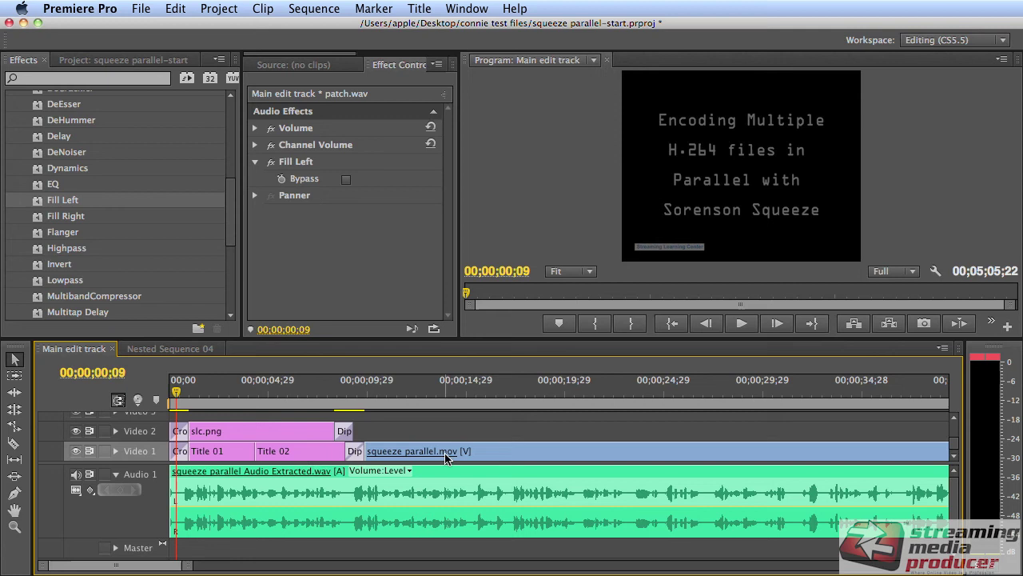
mouse_move(446, 456)
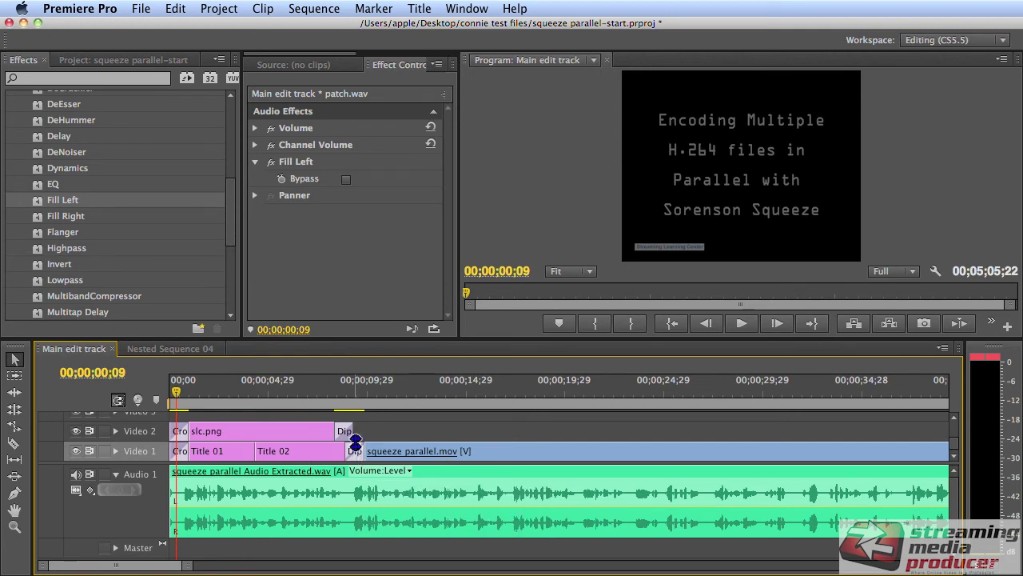
left_click(323, 457)
left_click(398, 462)
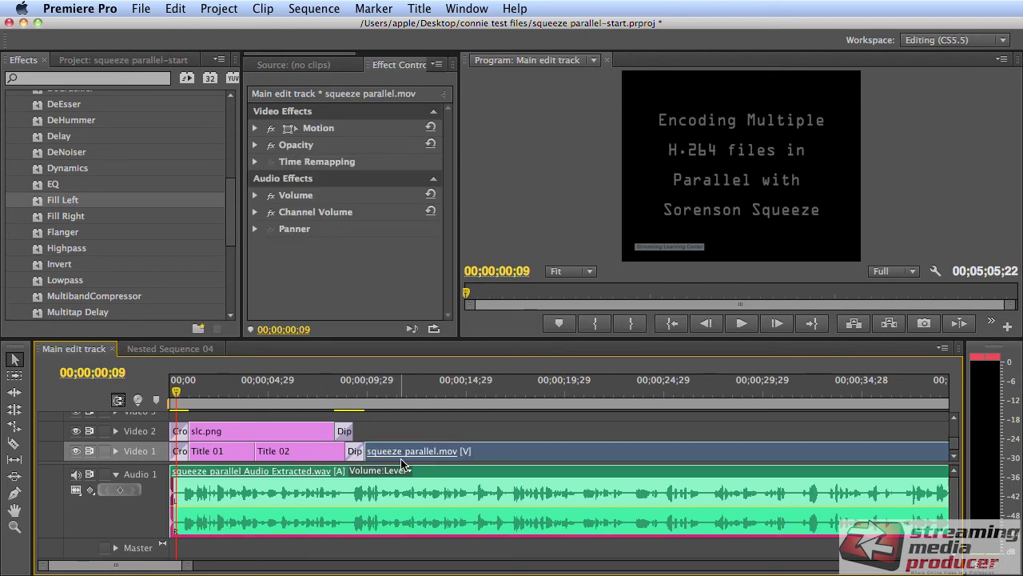
left_click(356, 452)
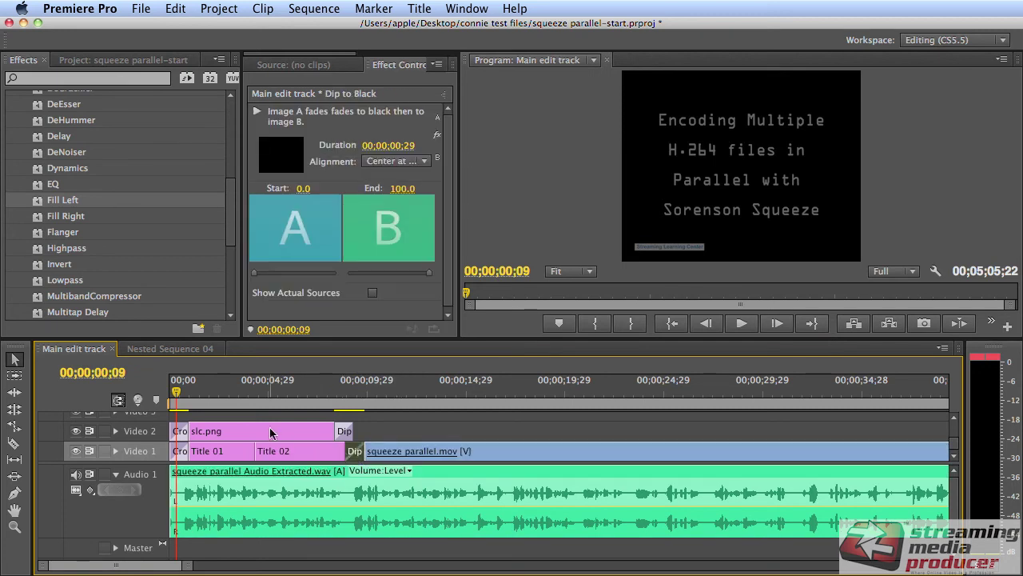
left_click(344, 431)
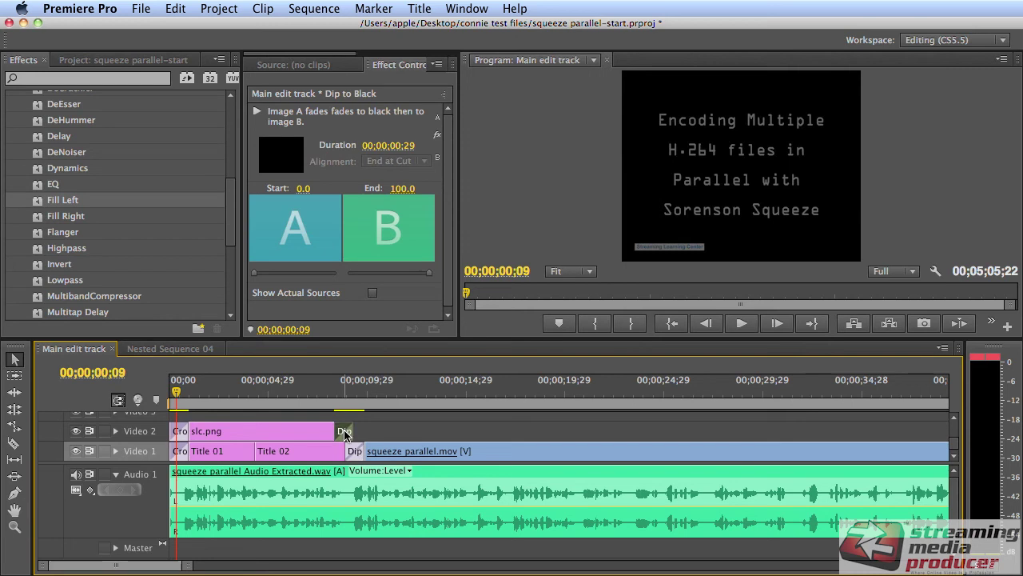
left_click(334, 386)
left_click_drag(334, 386, 337, 387)
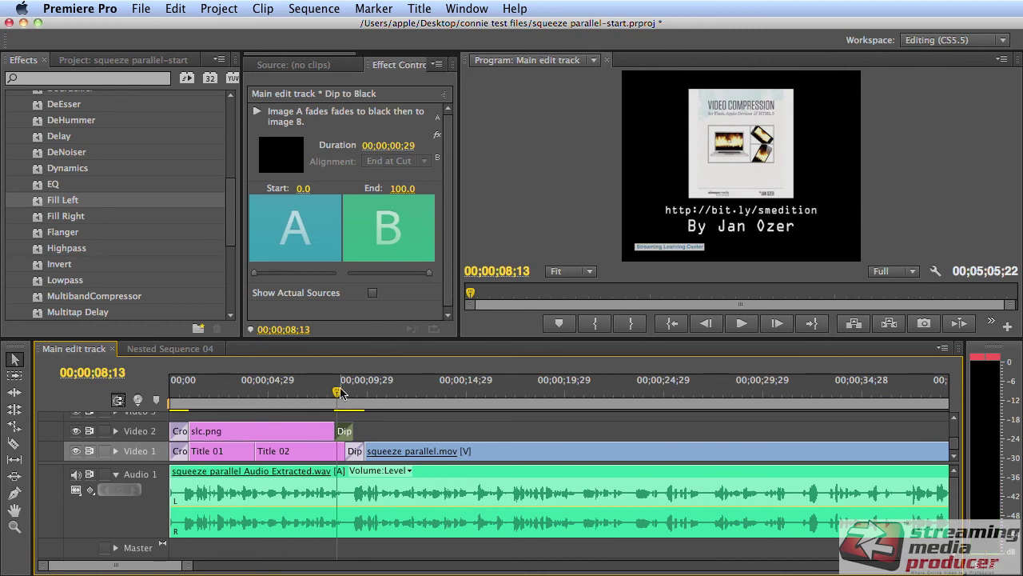
mouse_move(338, 392)
left_mouse_down()
mouse_move(347, 394)
mouse_move(331, 392)
left_mouse_up()
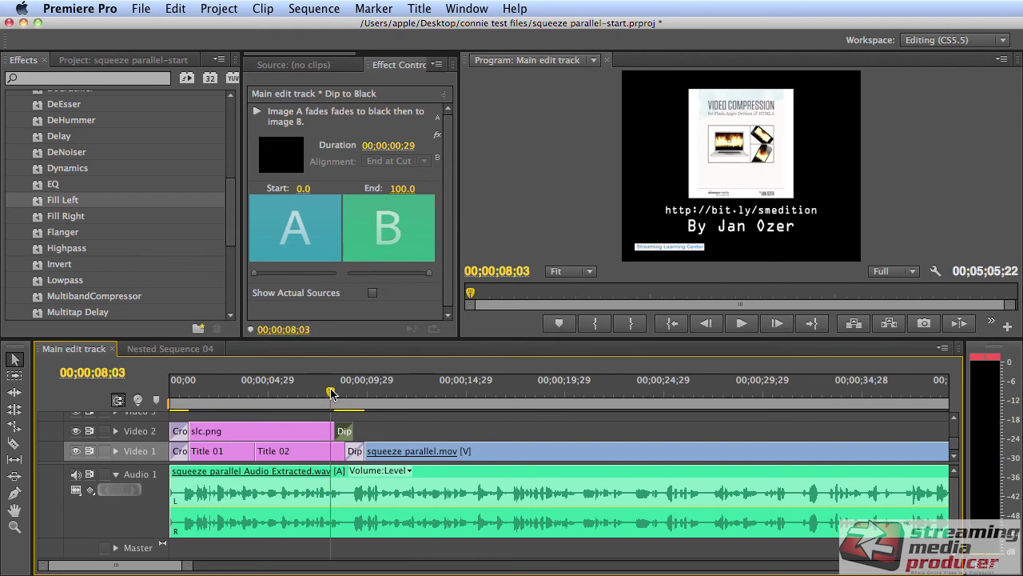
left_click(183, 391)
left_click(349, 392)
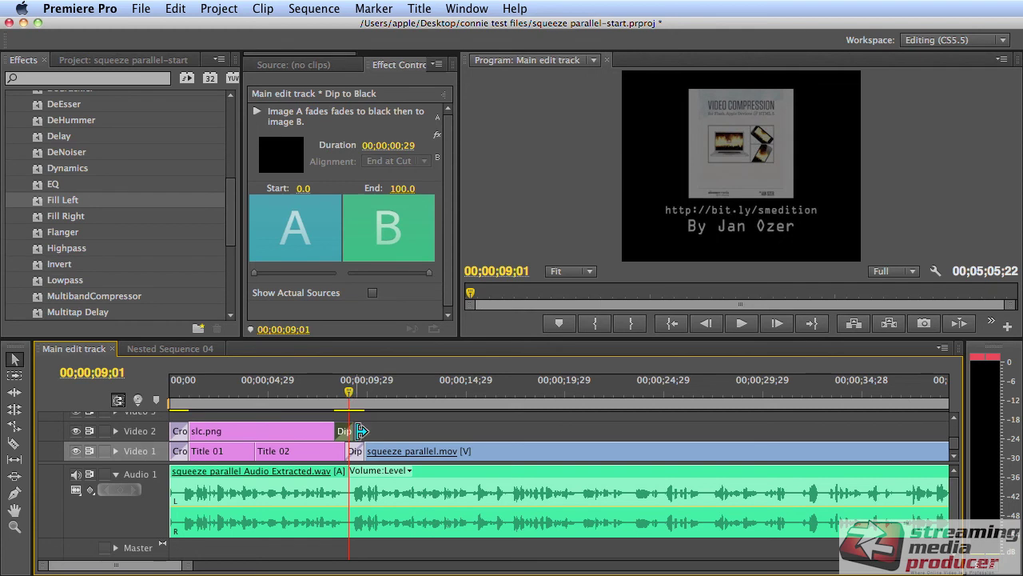
left_click_drag(356, 431, 346, 433)
key("space")
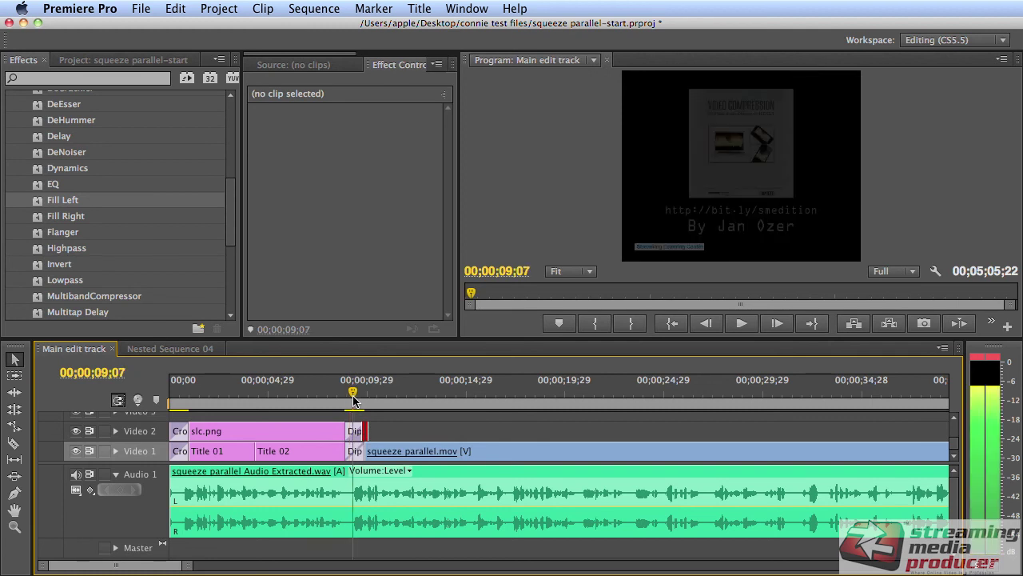
left_click(353, 398)
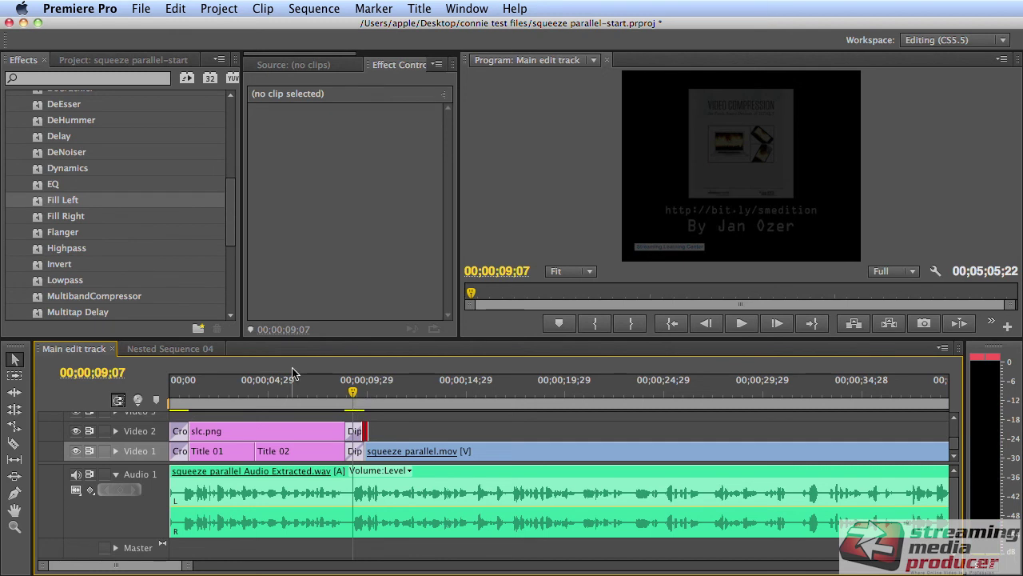
key("super+z")
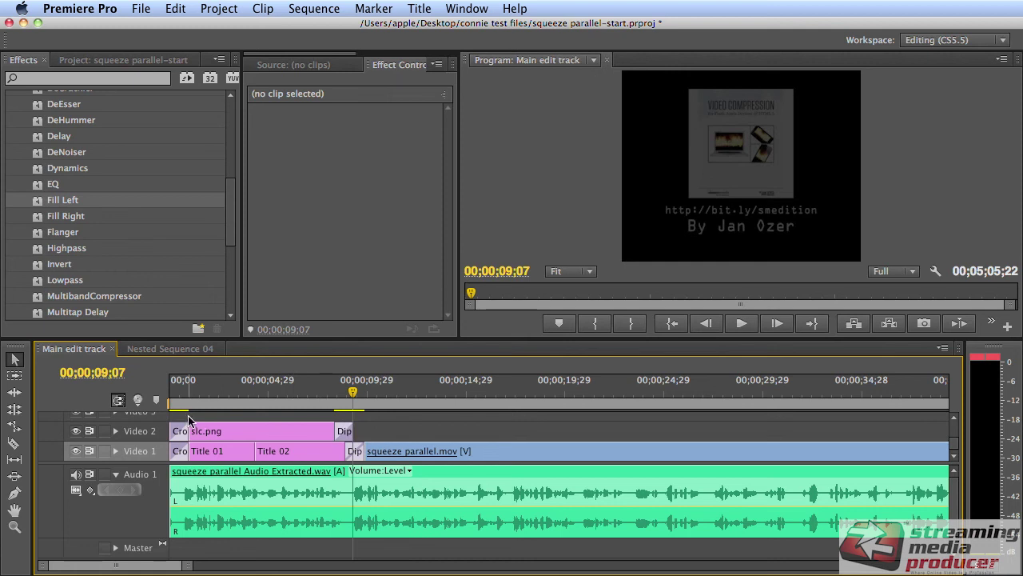
Step: Nest slc.png, Title 01 and Title 02 with their transitions into one sequence
left_click_drag(189, 418, 307, 457)
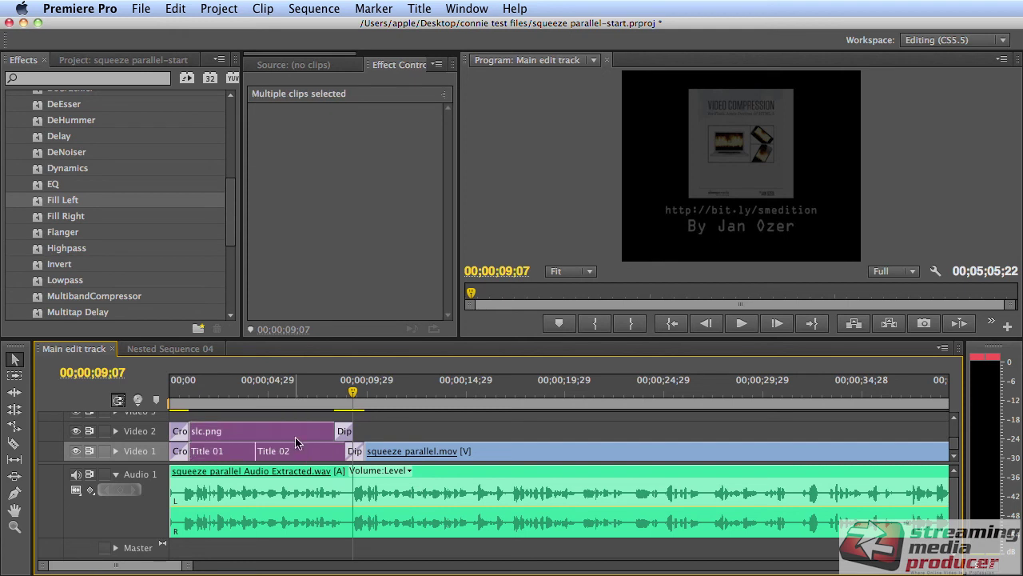
left_click(263, 9)
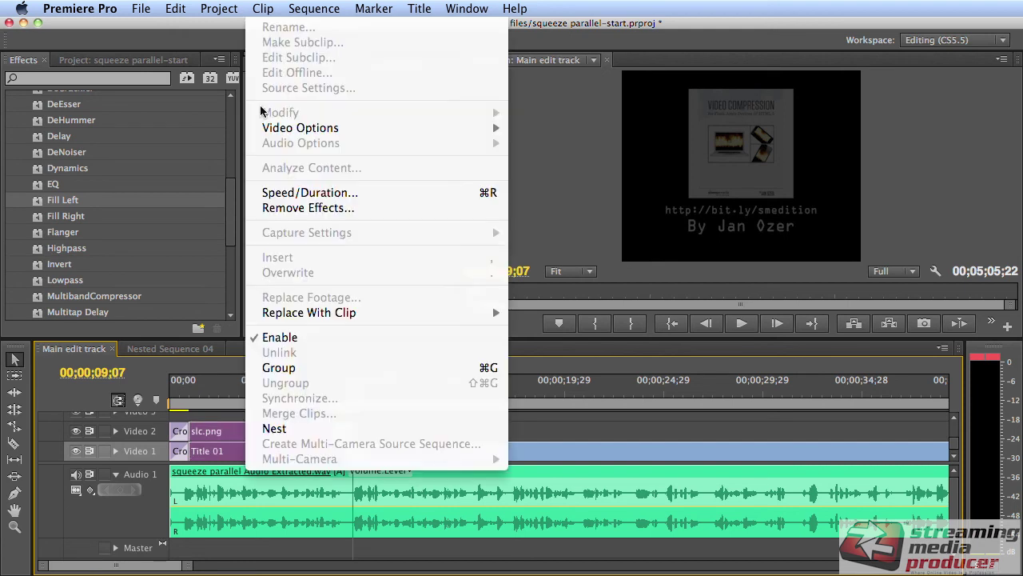
left_click(298, 432)
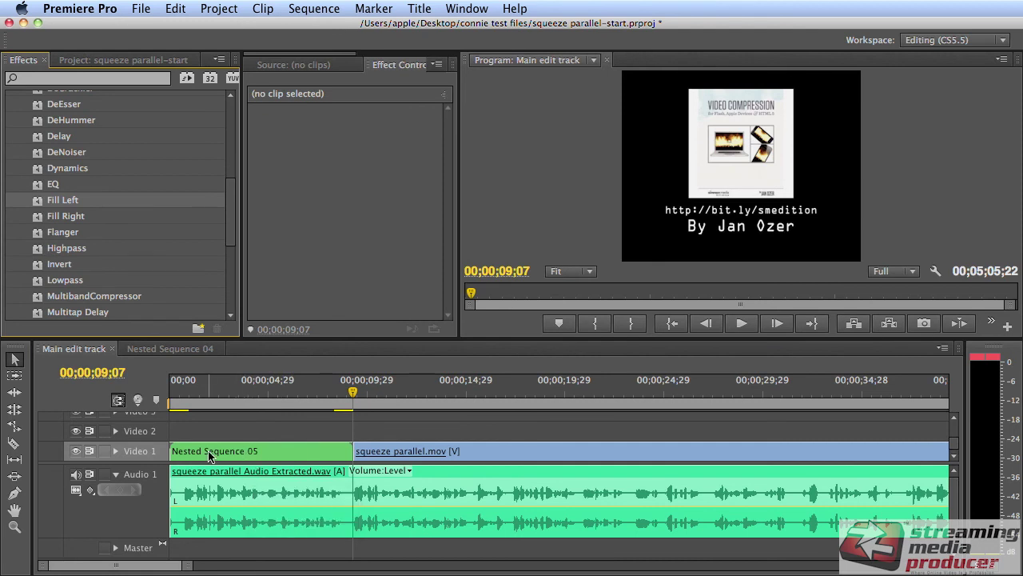
Step: Rename Nested Sequence 05 to 'Standard open and close' in the Project panel
left_click(131, 59)
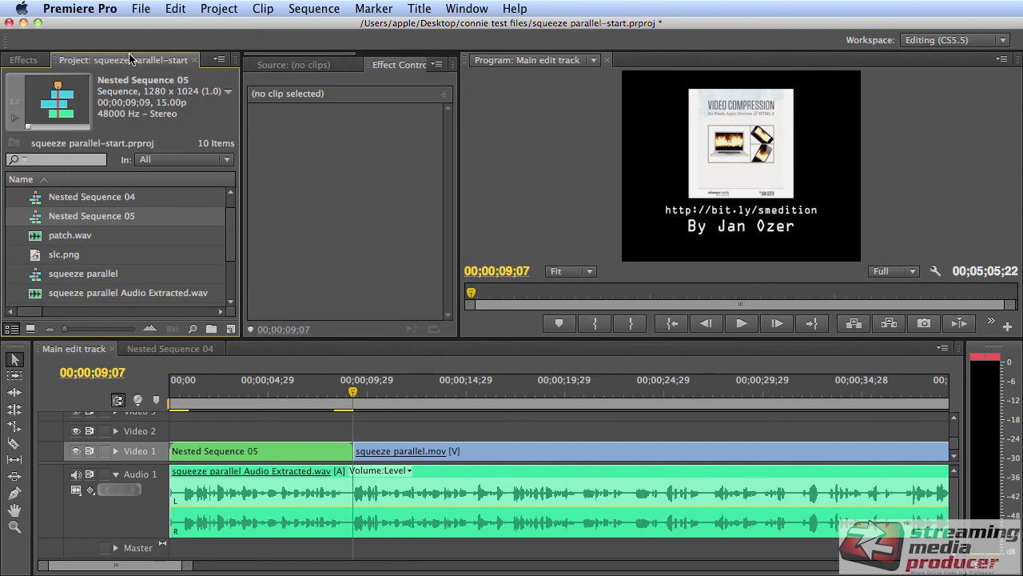
left_click(128, 221)
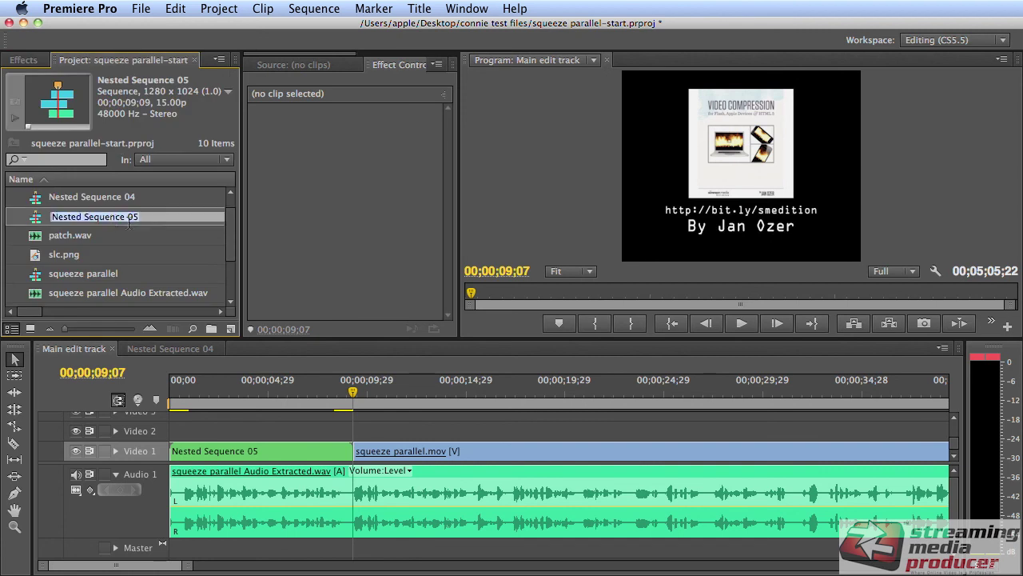
type("Standard open and close")
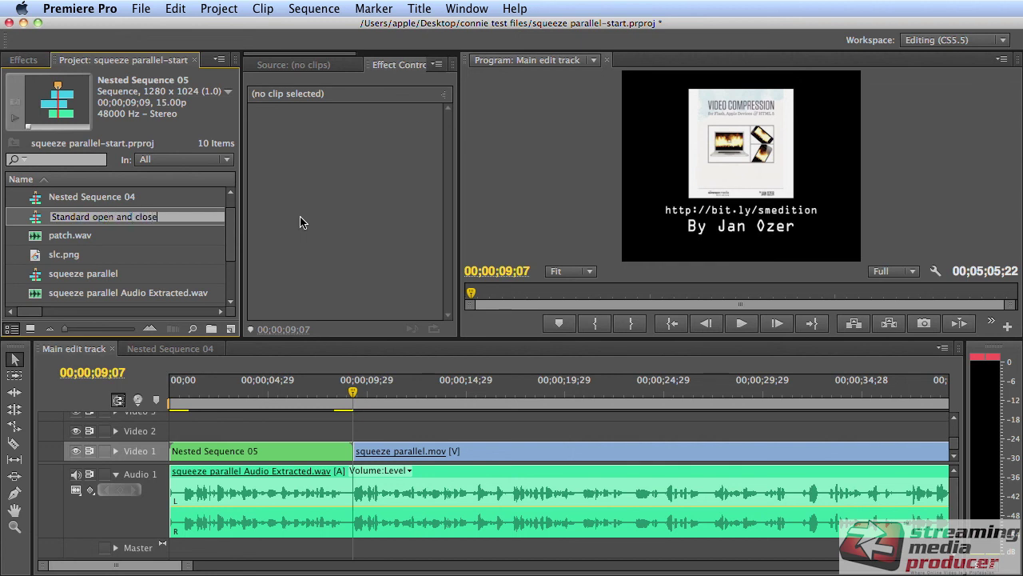
left_click(157, 240)
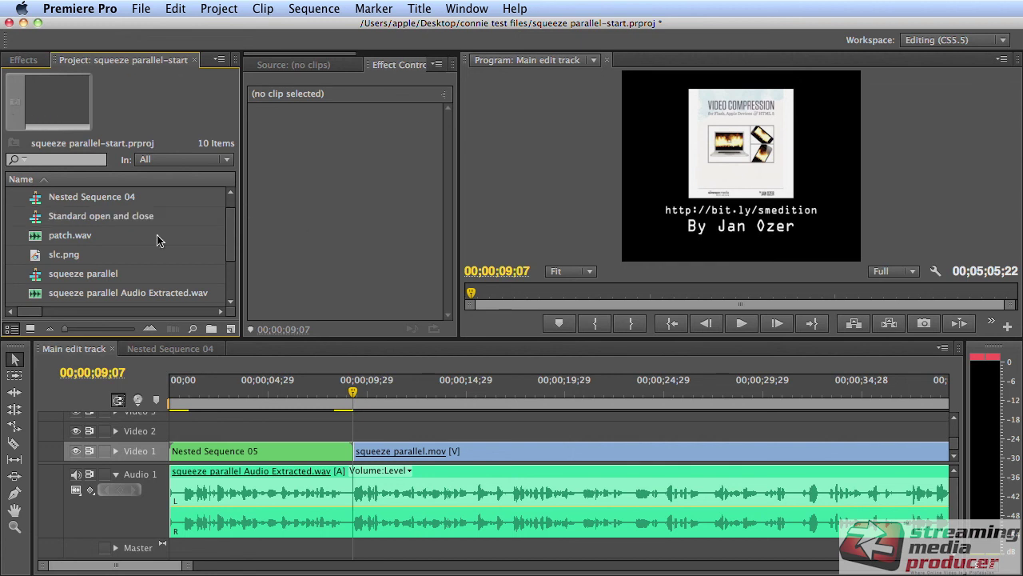
Step: In Standard open and close, delete both opening Cross Dissolves and the dip ending the logo
double_click(274, 461)
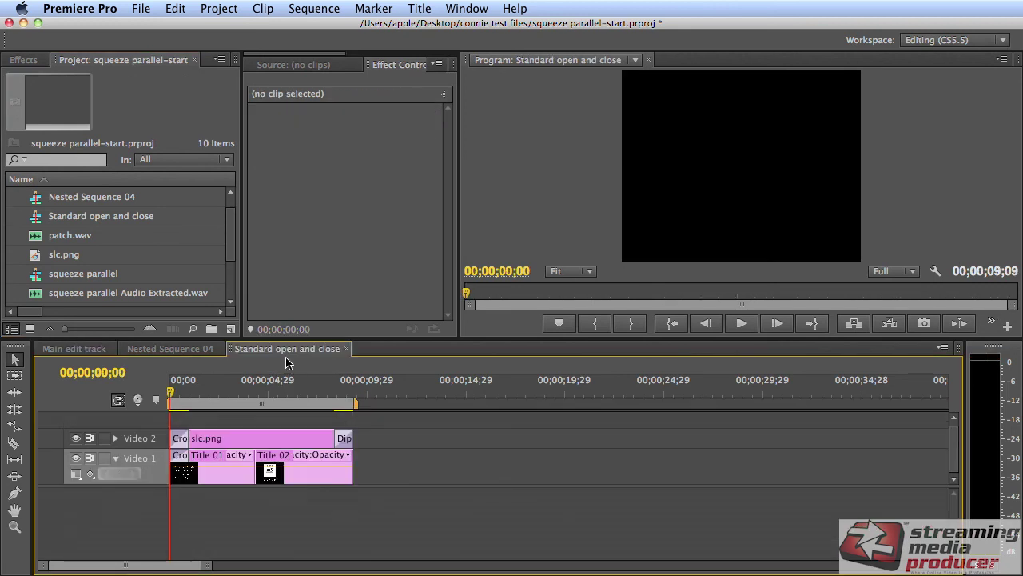
left_click(181, 442)
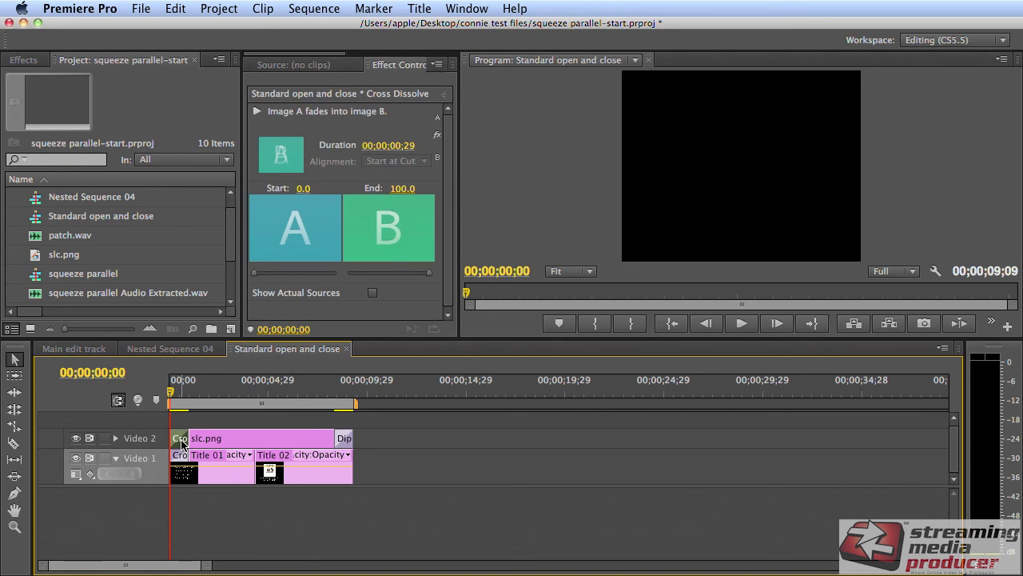
key("Delete")
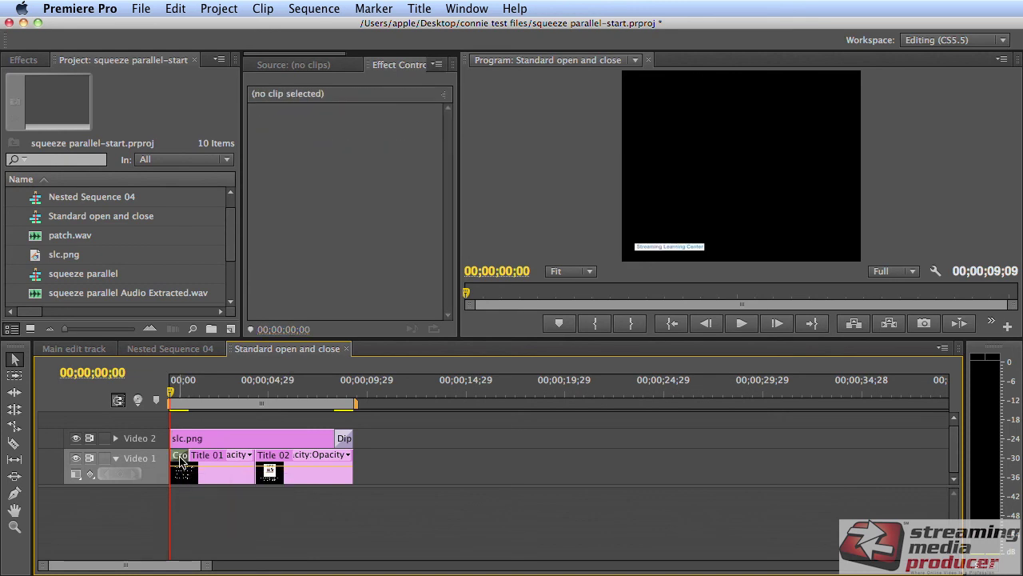
left_click(181, 457)
key("Delete")
left_click(344, 438)
key("Delete")
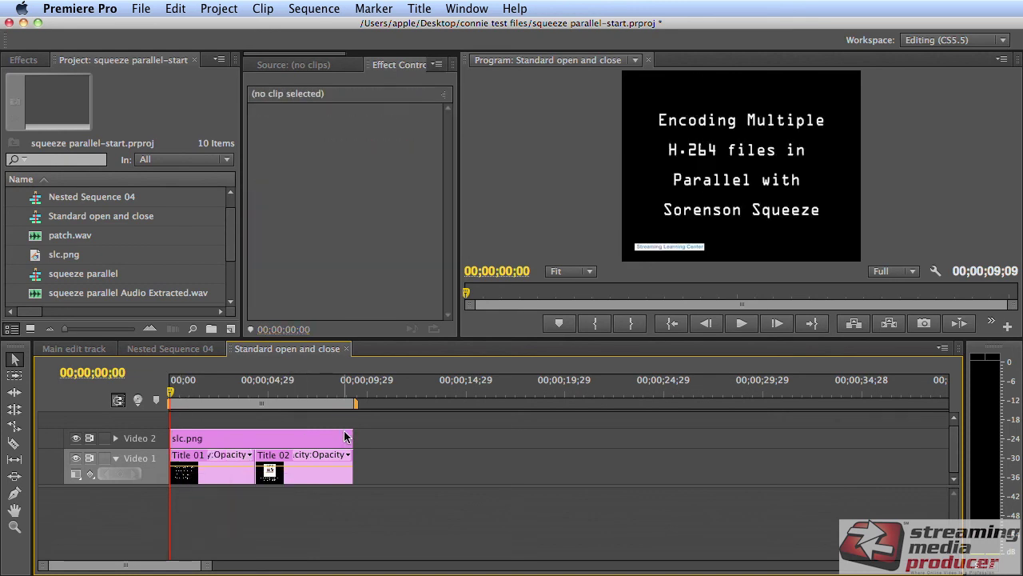
Step: Add a Cross Dissolve from Video Transitions > Dissolve between Title 01 and Title 02
left_click(23, 61)
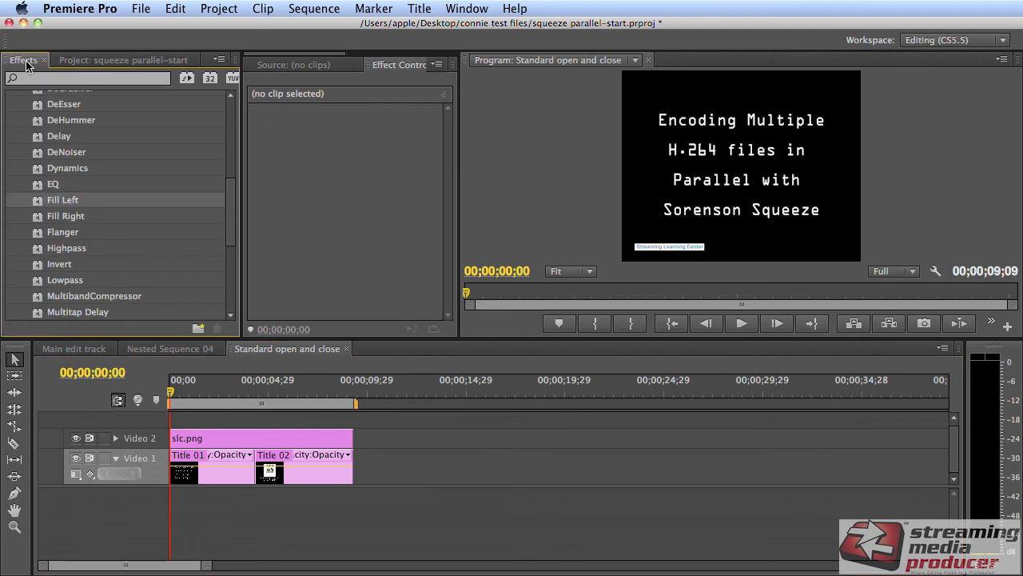
scroll(116, 190, "down", 5)
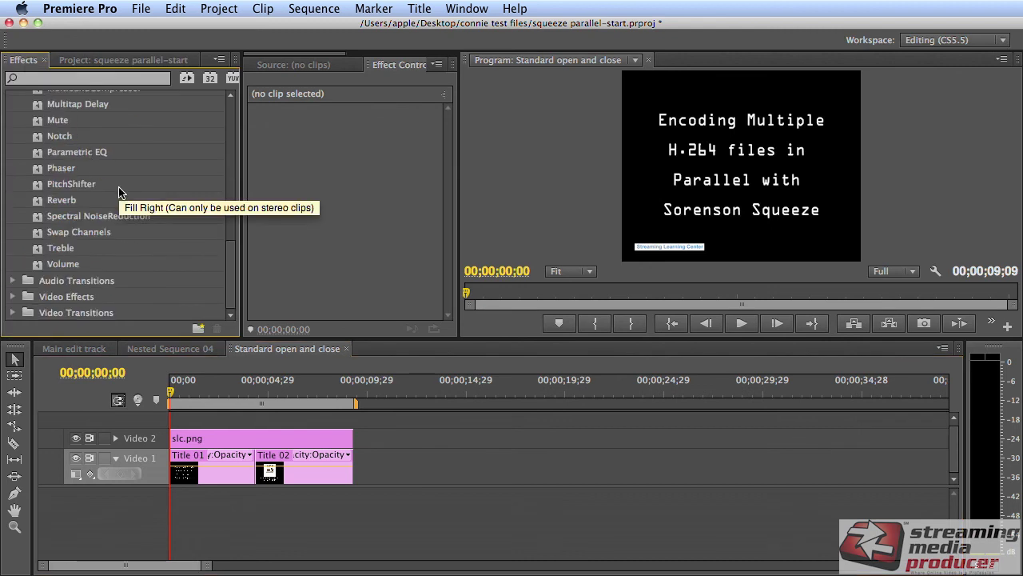
left_click(13, 313)
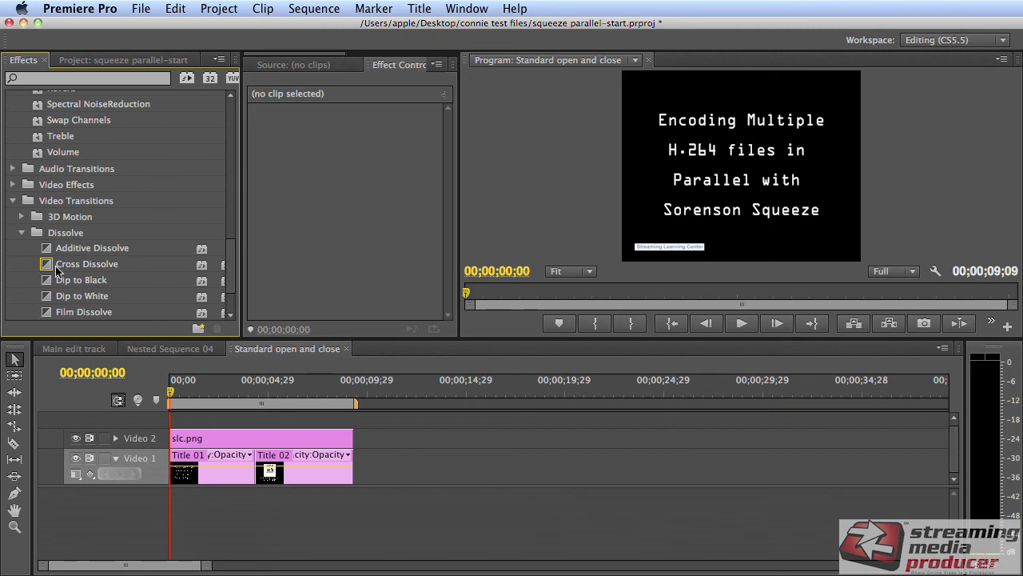
left_click_drag(56, 270, 255, 466)
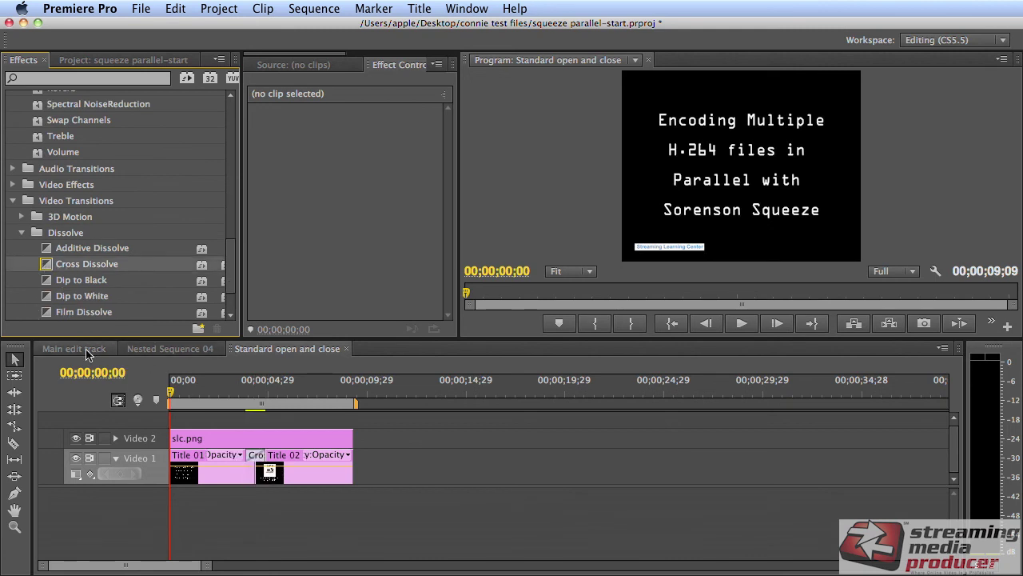
Step: On Main edit track, add a Cross Dissolve at the start of Nested Sequence 05
left_click(73, 349)
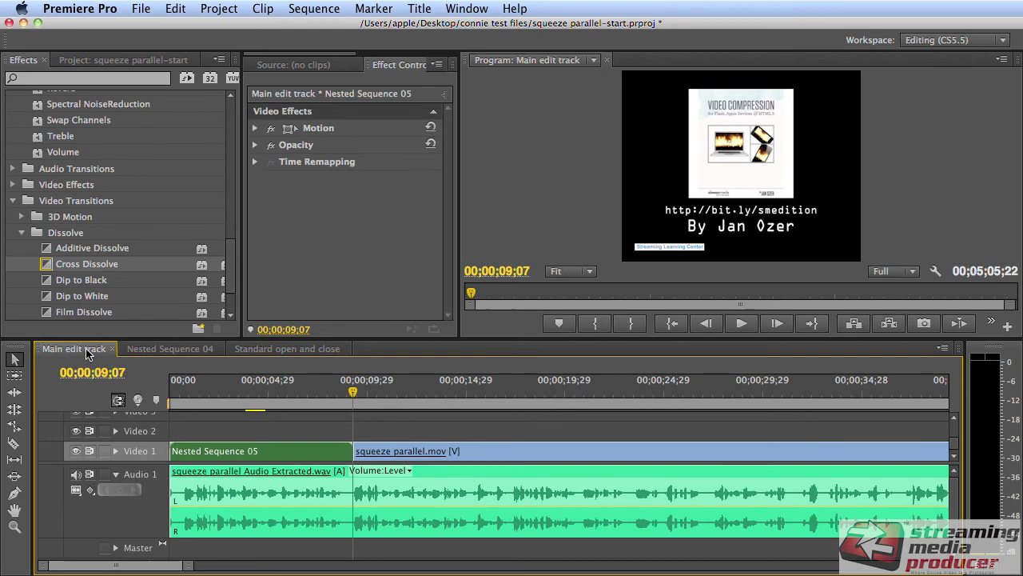
left_click_drag(205, 388, 259, 390)
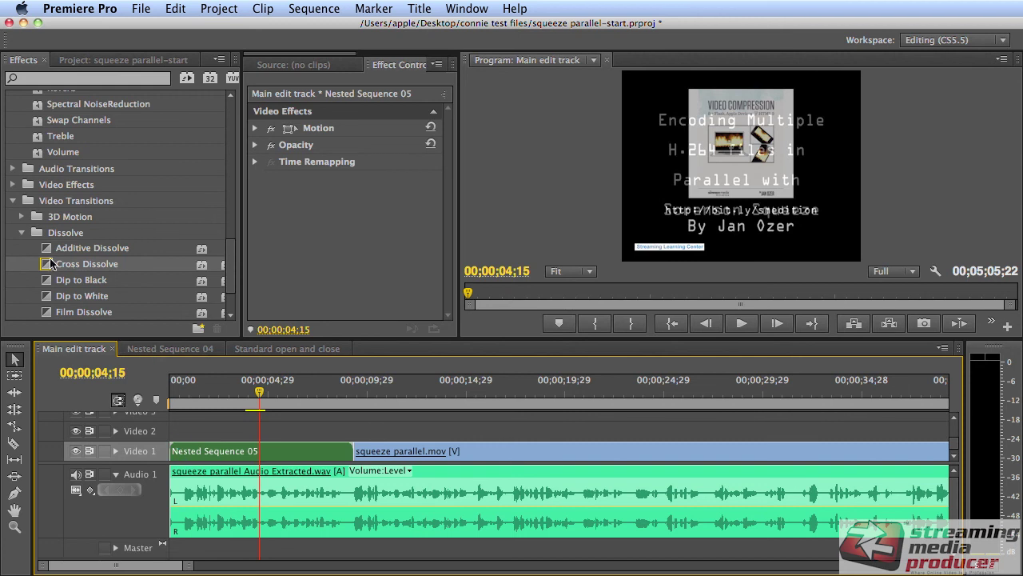
left_click_drag(46, 267, 173, 450)
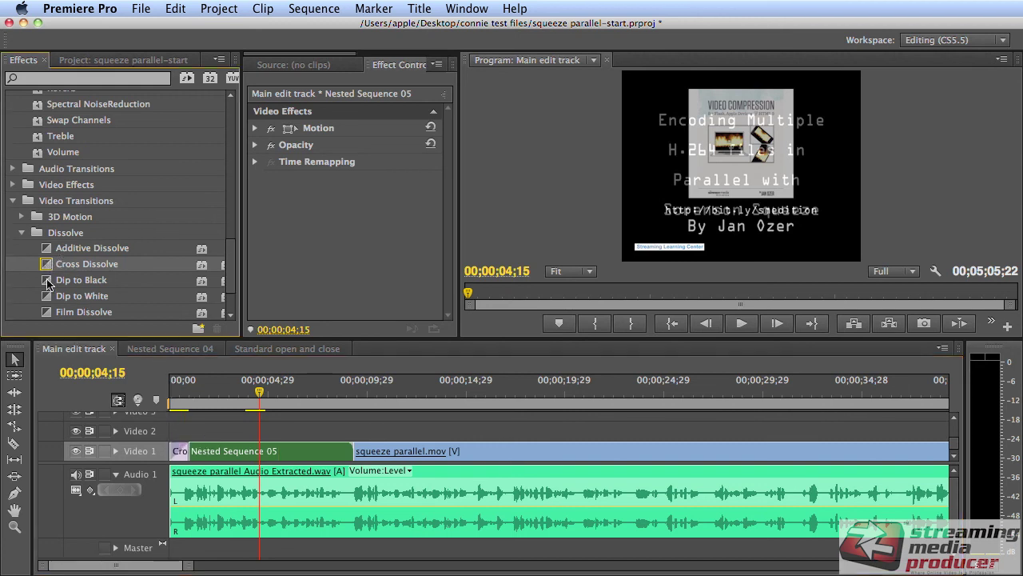
Step: Add a Dip to Black before squeeze parallel.mov, aligned Center at Cut, and preview it
left_click_drag(48, 284, 340, 454)
left_click(342, 454)
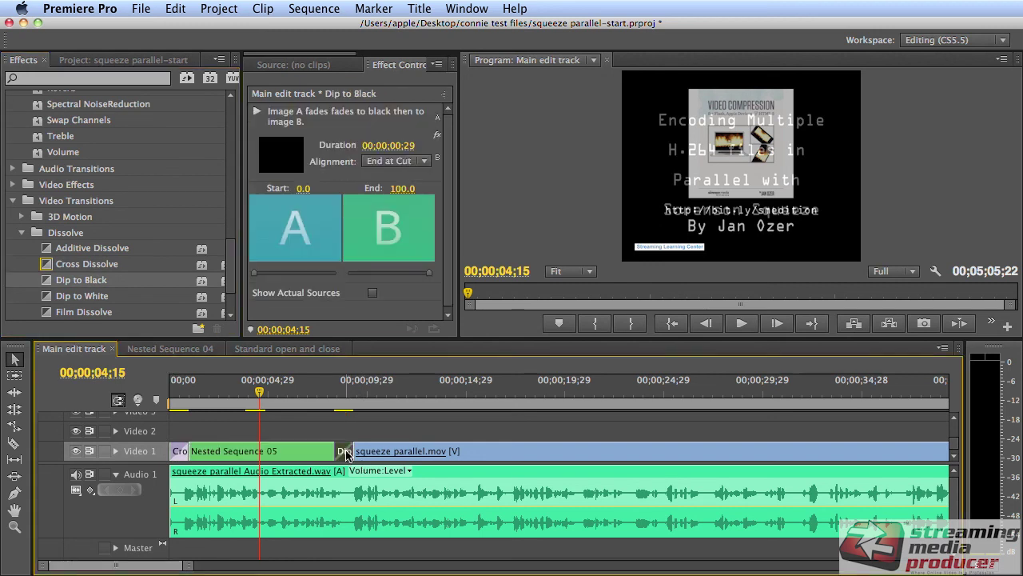
left_click(372, 163)
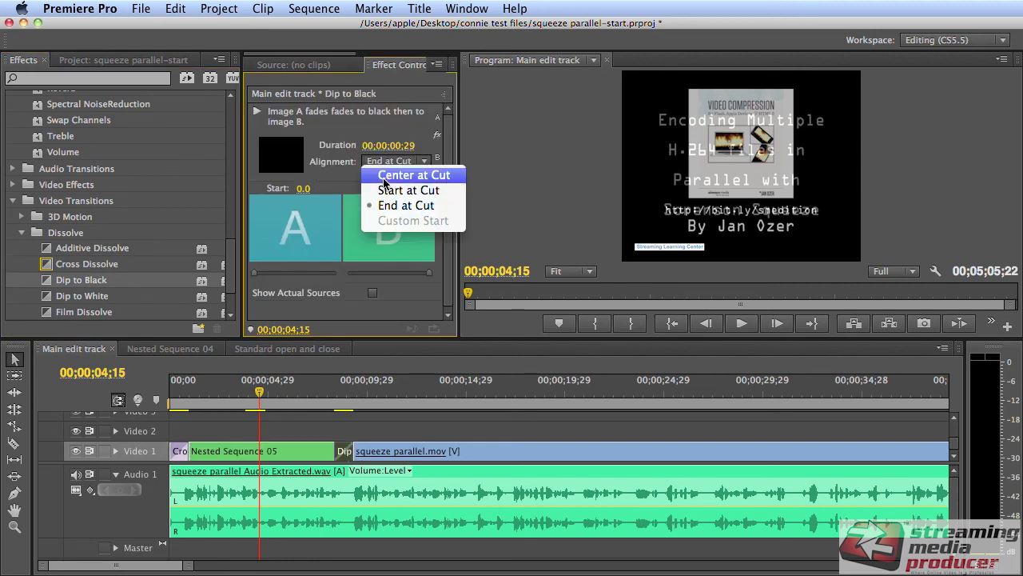
left_click(380, 173)
left_click_drag(319, 388, 349, 389)
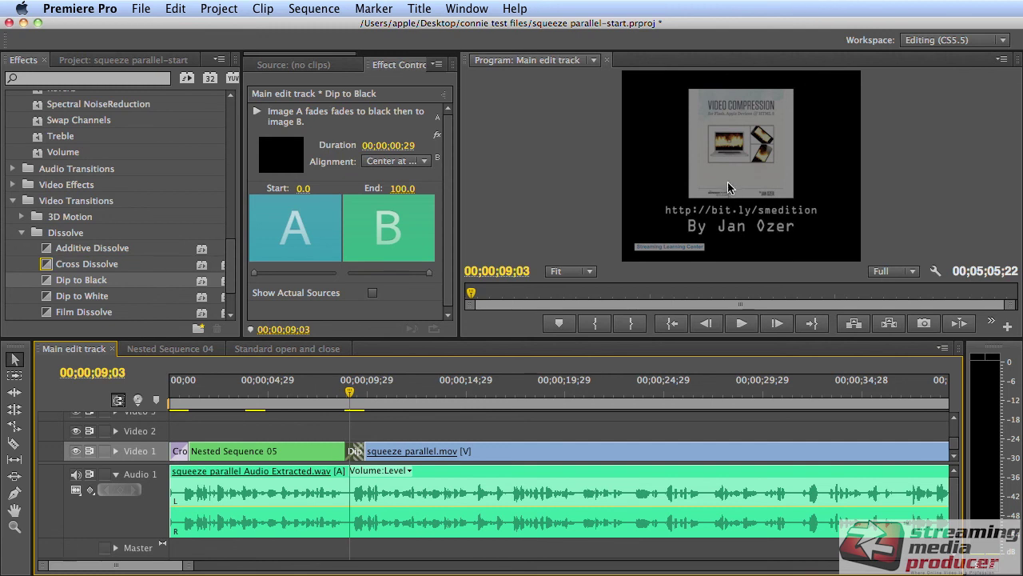
left_click_drag(349, 393, 350, 393)
Step: Trim patch.wav's end so it finishes with the video
left_click_drag(67, 566, 355, 568)
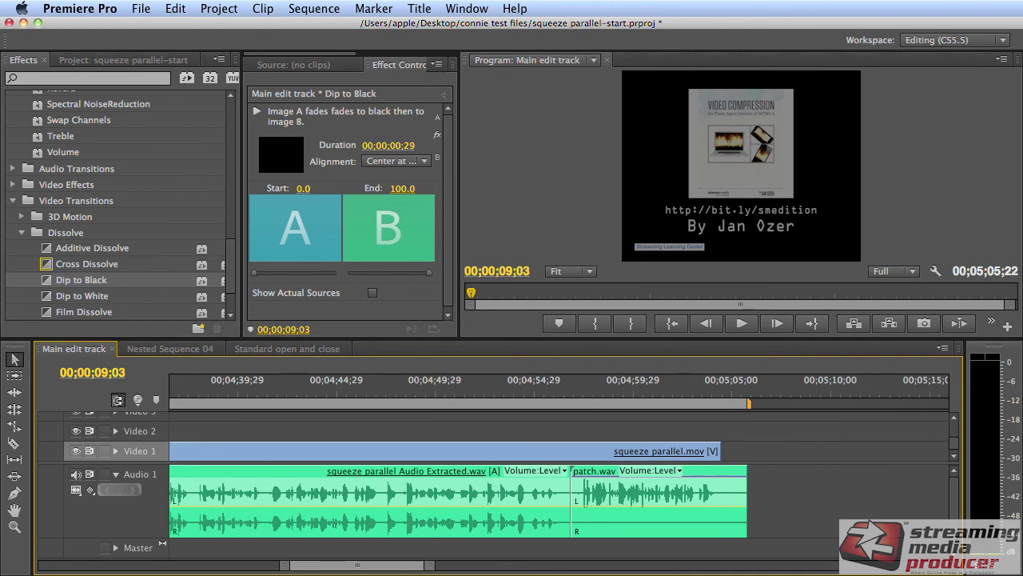
left_click(721, 505)
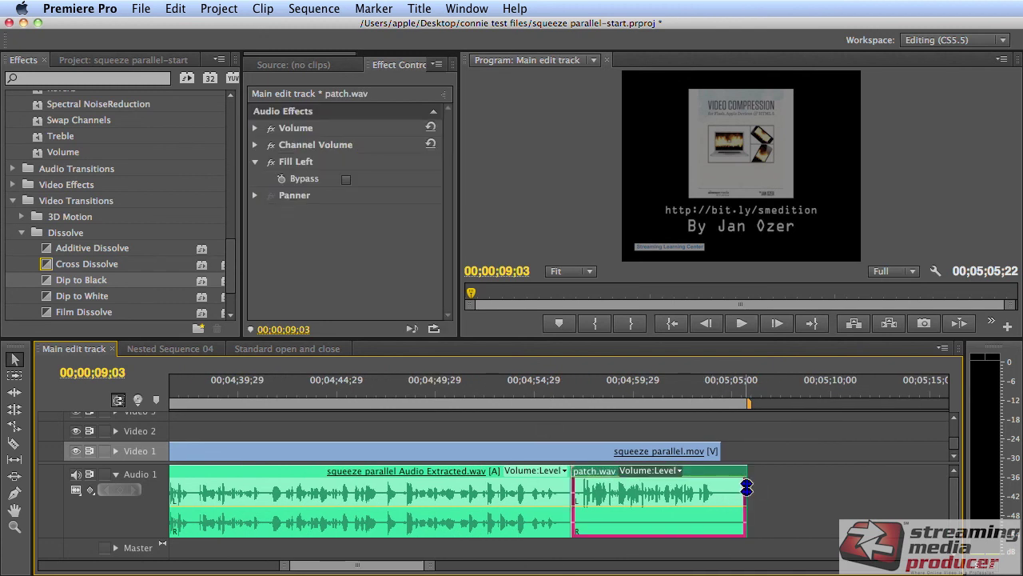
left_click_drag(741, 487, 721, 487)
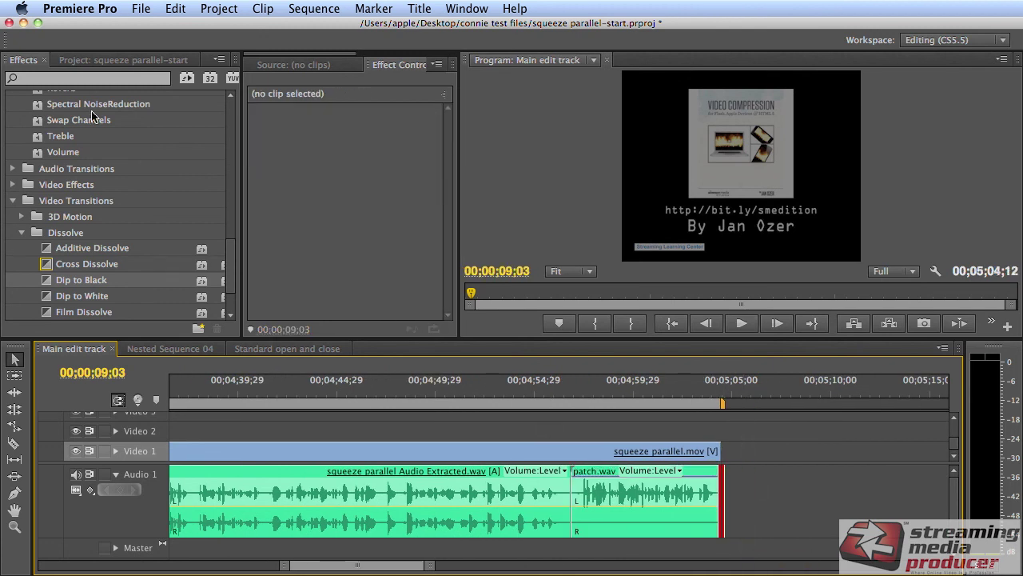
Step: Append Standard open and close from the Project bin to the end of Video 1
left_click(85, 63)
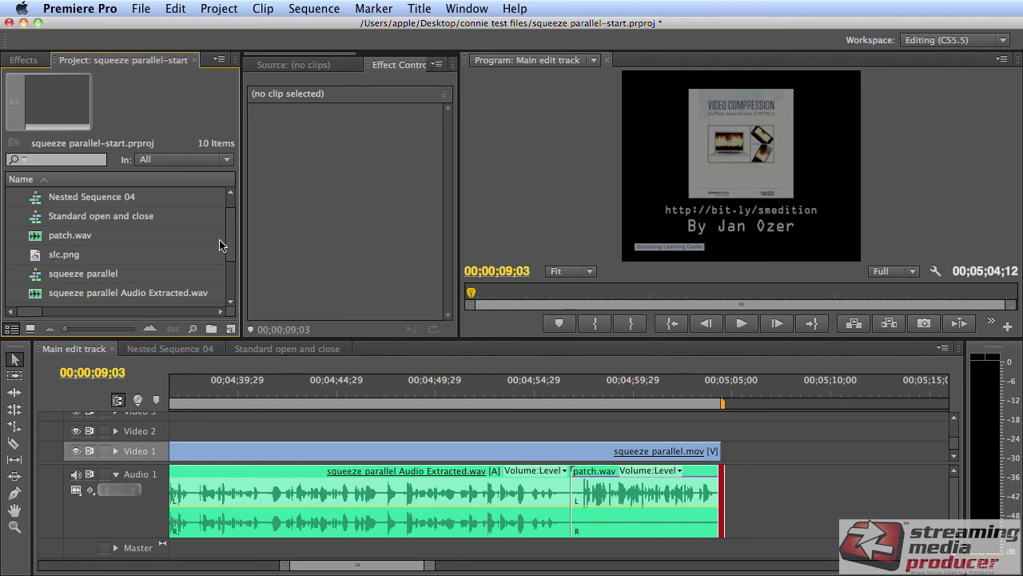
mouse_move(227, 237)
left_mouse_down()
mouse_move(227, 260)
mouse_move(231, 232)
left_mouse_up()
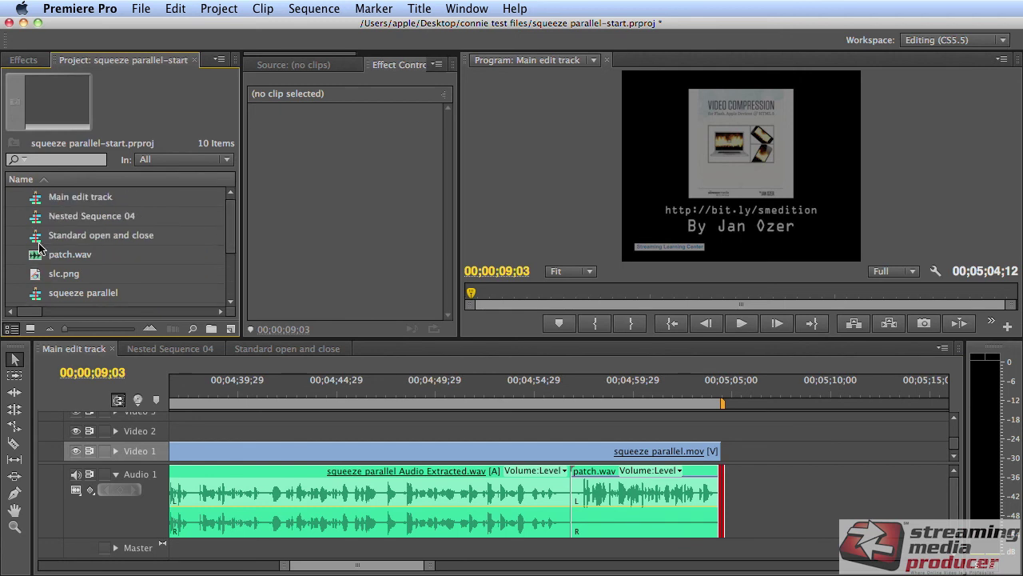
left_click_drag(35, 240, 725, 461)
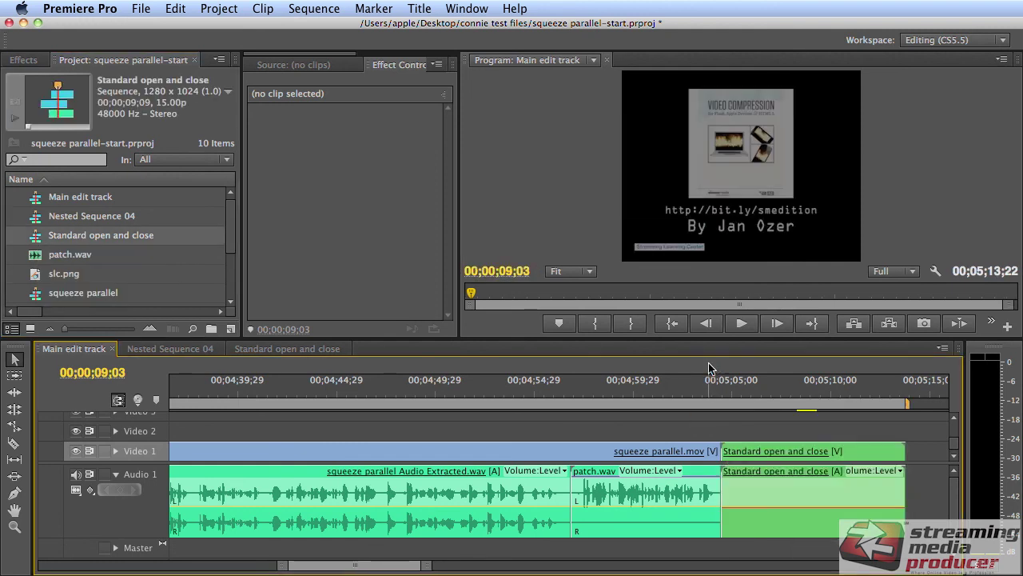
left_click(719, 397)
Step: Put a Center at Cut Dip to Black before the closing Standard open and close and a Cross Dissolve at its end
left_click_drag(718, 400, 788, 400)
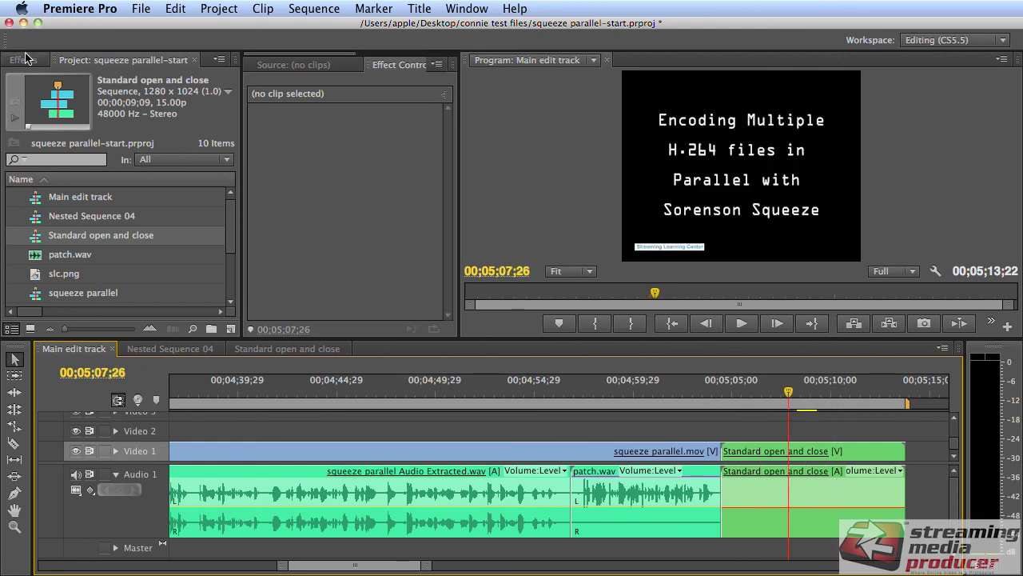
left_click(23, 60)
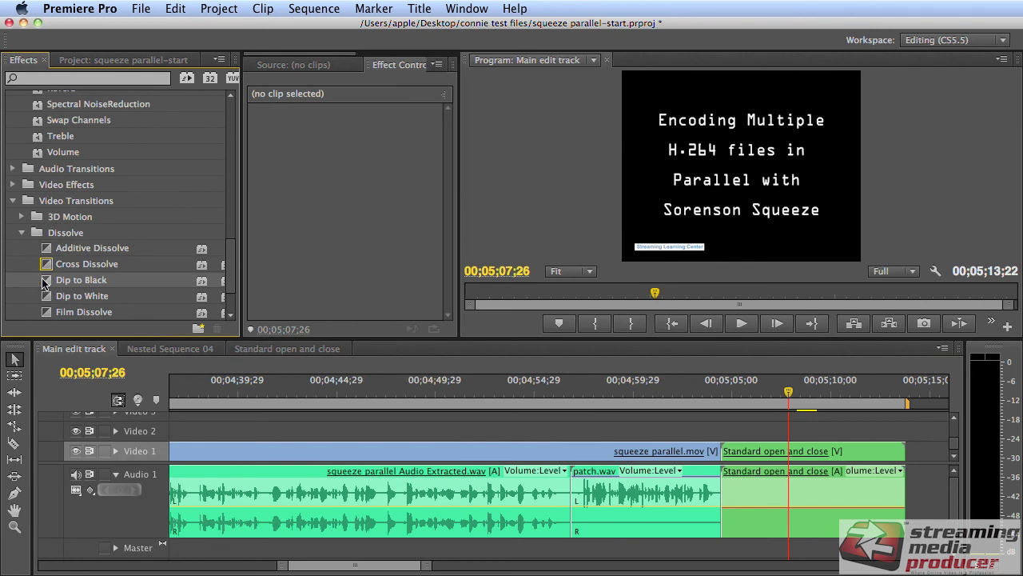
left_click_drag(44, 281, 738, 453)
left_click(730, 452)
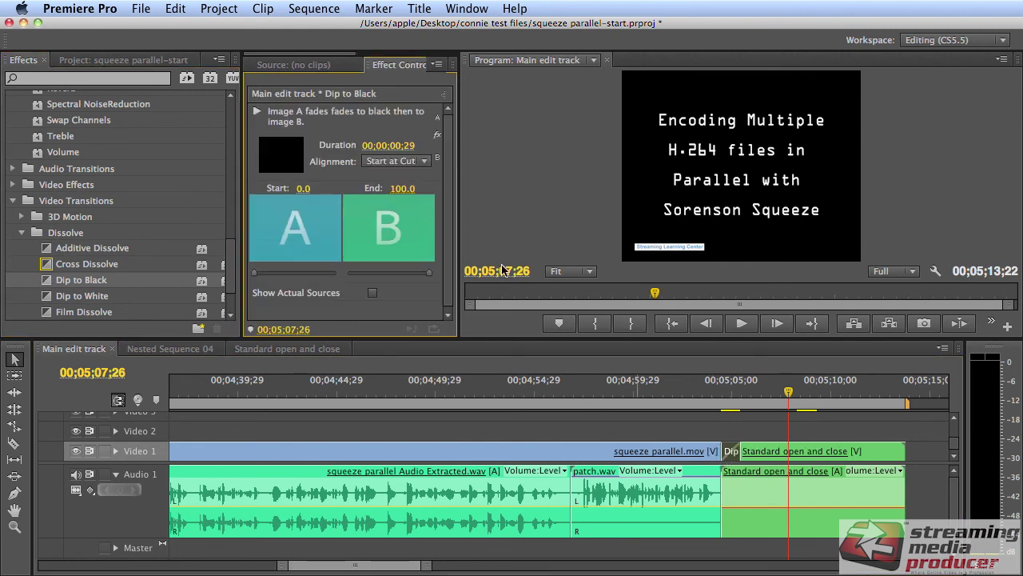
left_click(399, 161)
left_click(401, 175)
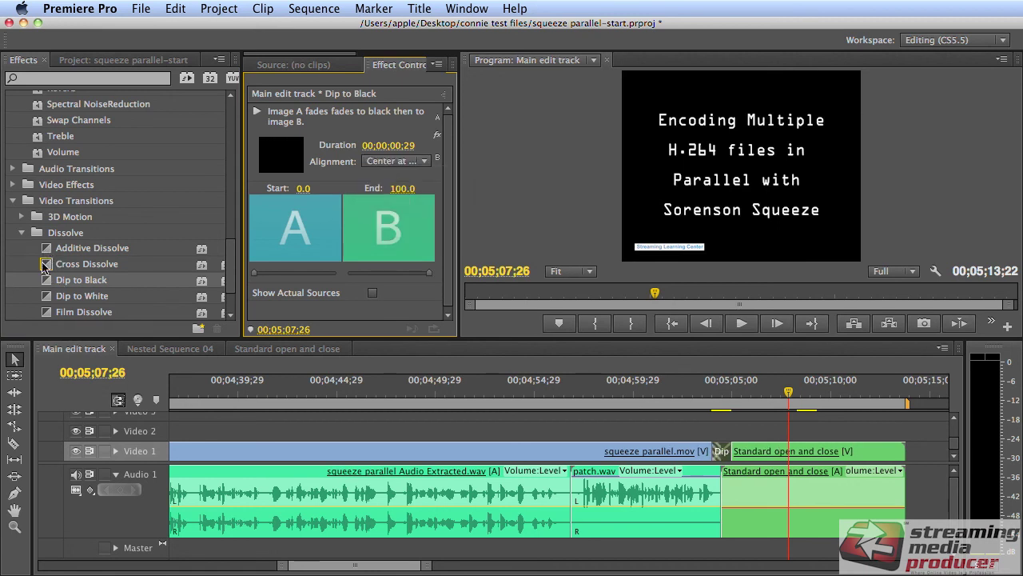
left_click_drag(44, 266, 900, 452)
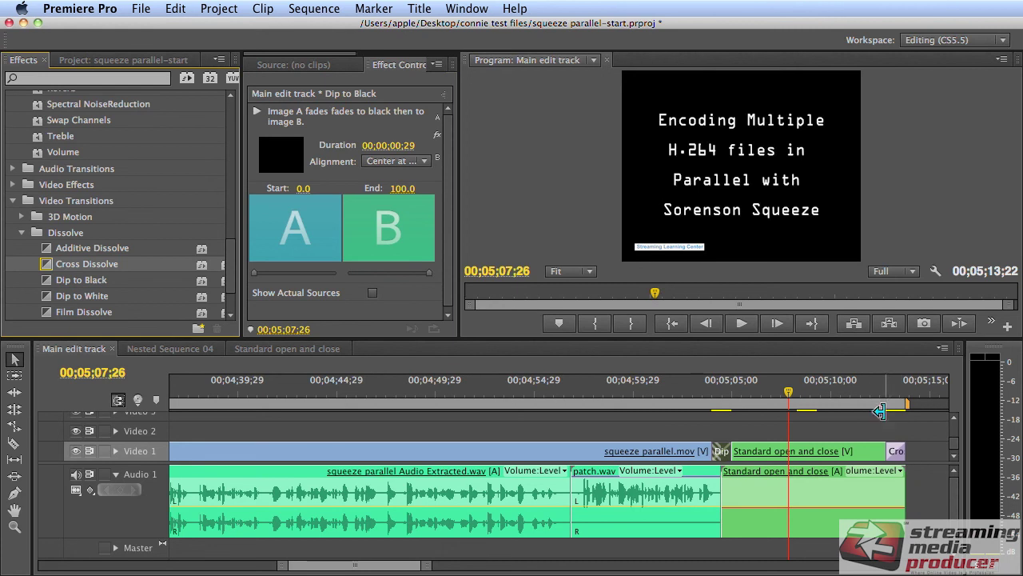
left_click_drag(889, 391, 852, 392)
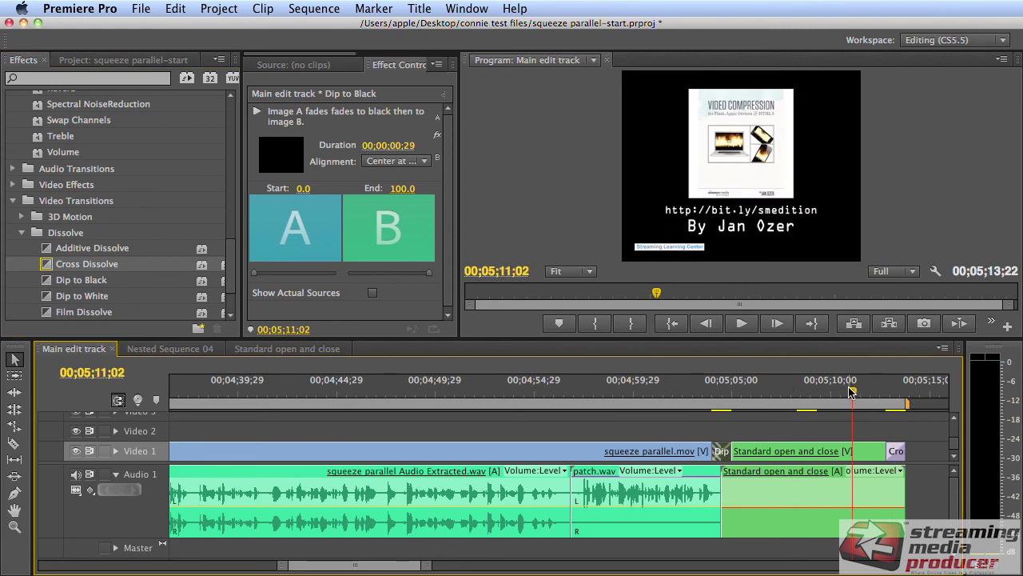